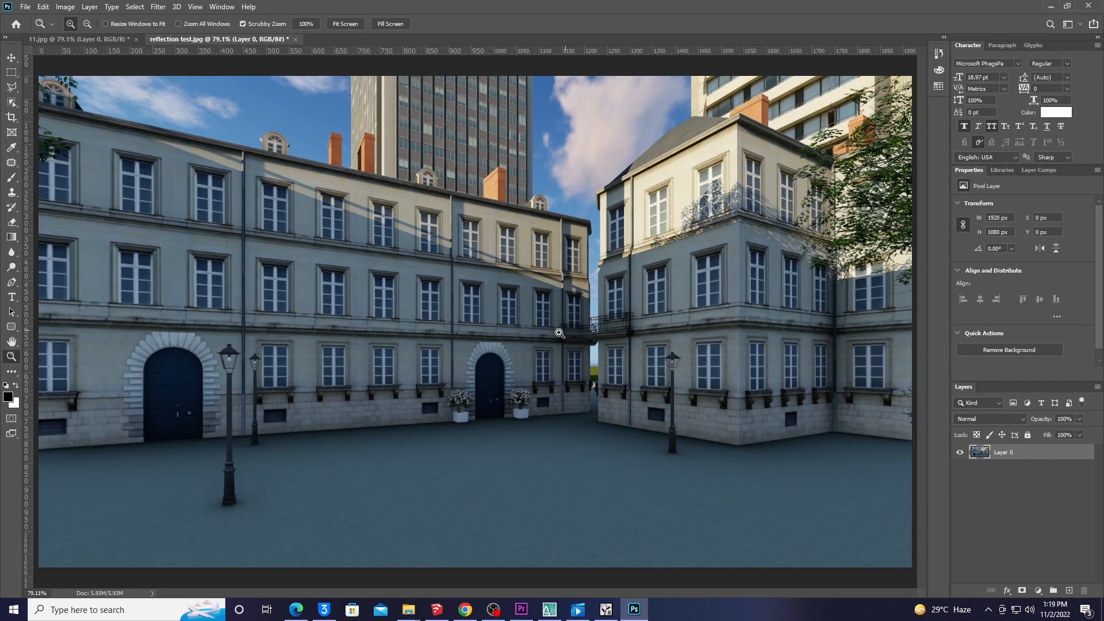
pyautogui.click(663, 360)
pyautogui.rightClick(586, 350)
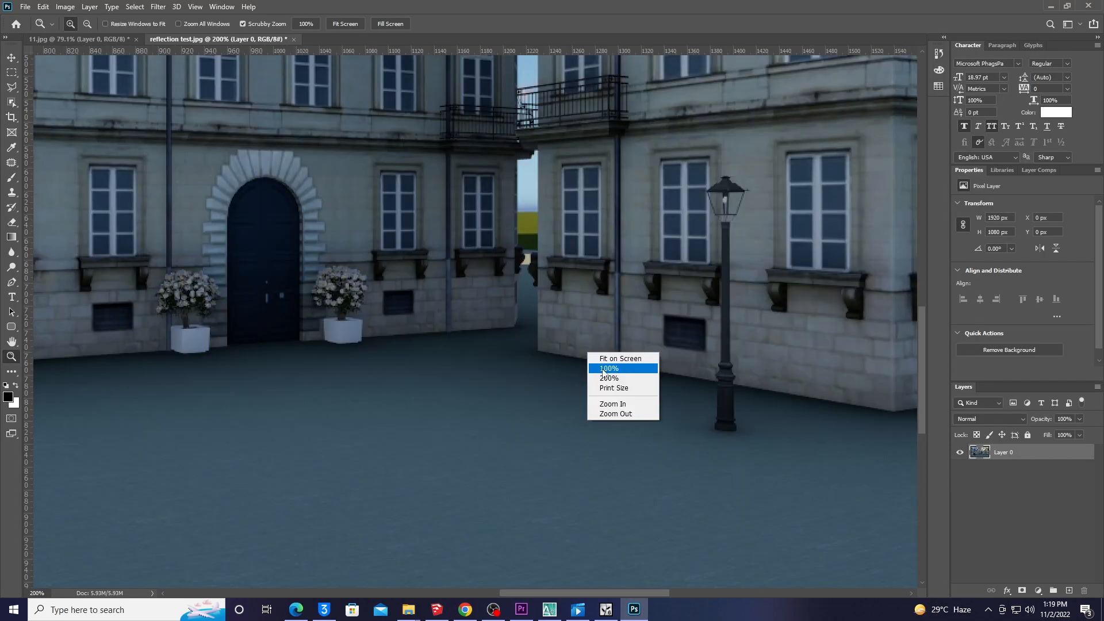
pyautogui.click(604, 355)
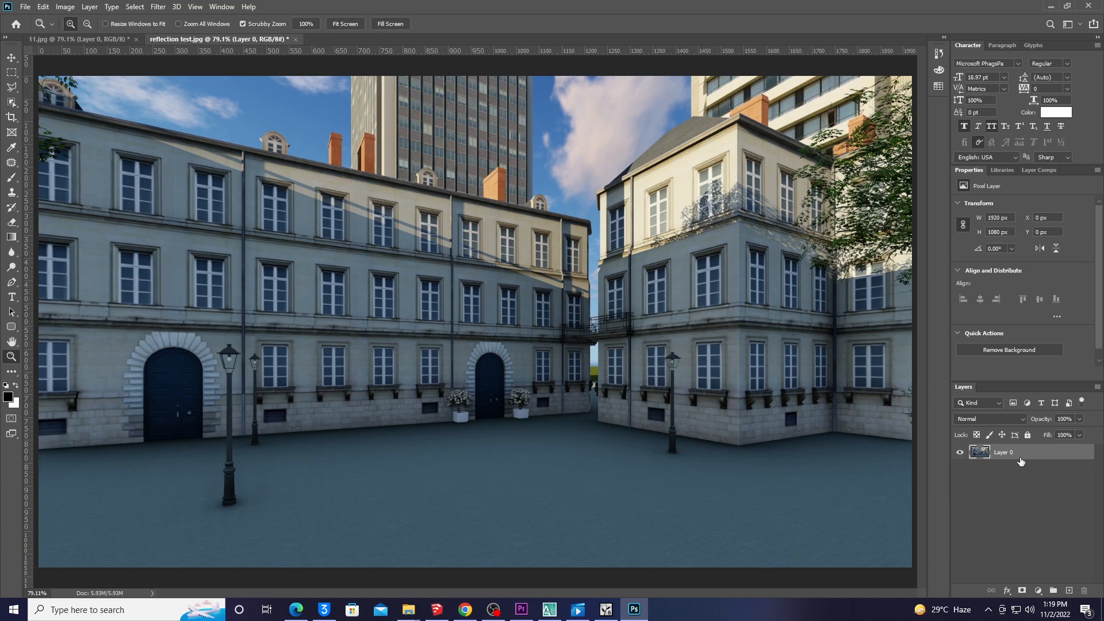
# Duplicate Layer 0 and name the copy "reflection"
pyautogui.hotkey('ctrl', 'j')
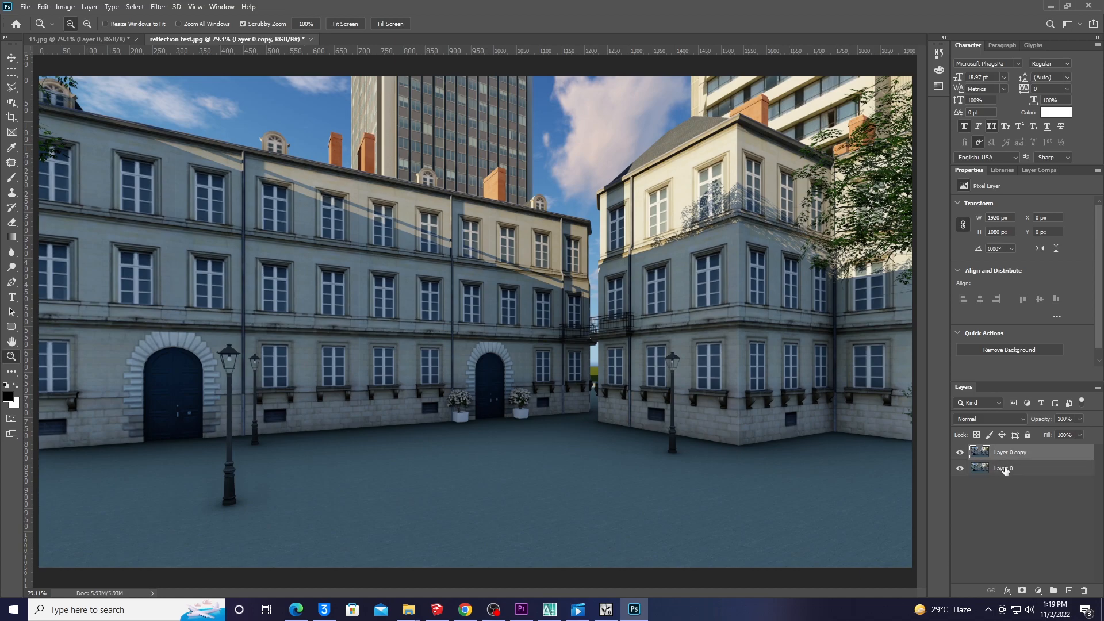
pyautogui.doubleClick(1012, 452)
pyautogui.press('BackSpace')
pyautogui.press('Return')
# Flip the reflection layer vertically and lower its opacity to 67%
pyautogui.hotkey('ctrl', 't')
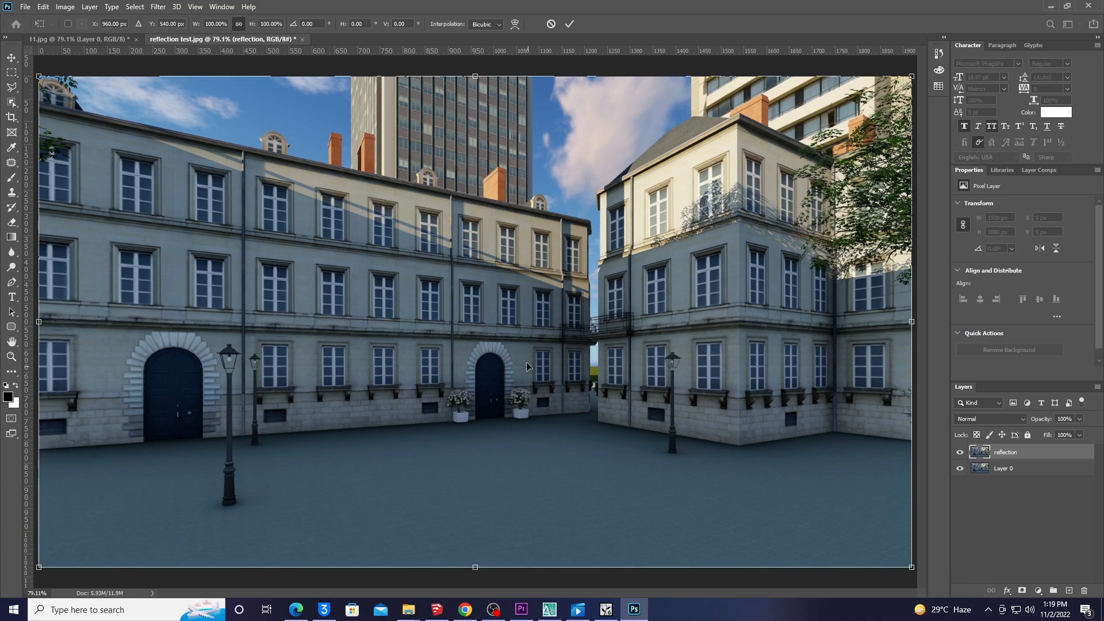
pyautogui.rightClick(527, 363)
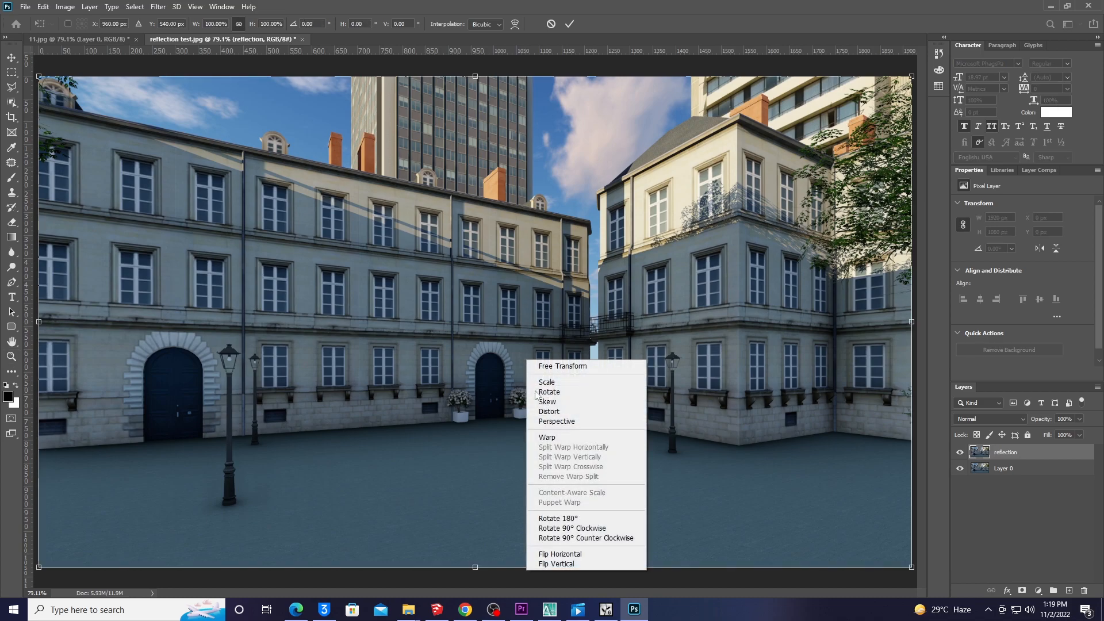
pyautogui.click(575, 564)
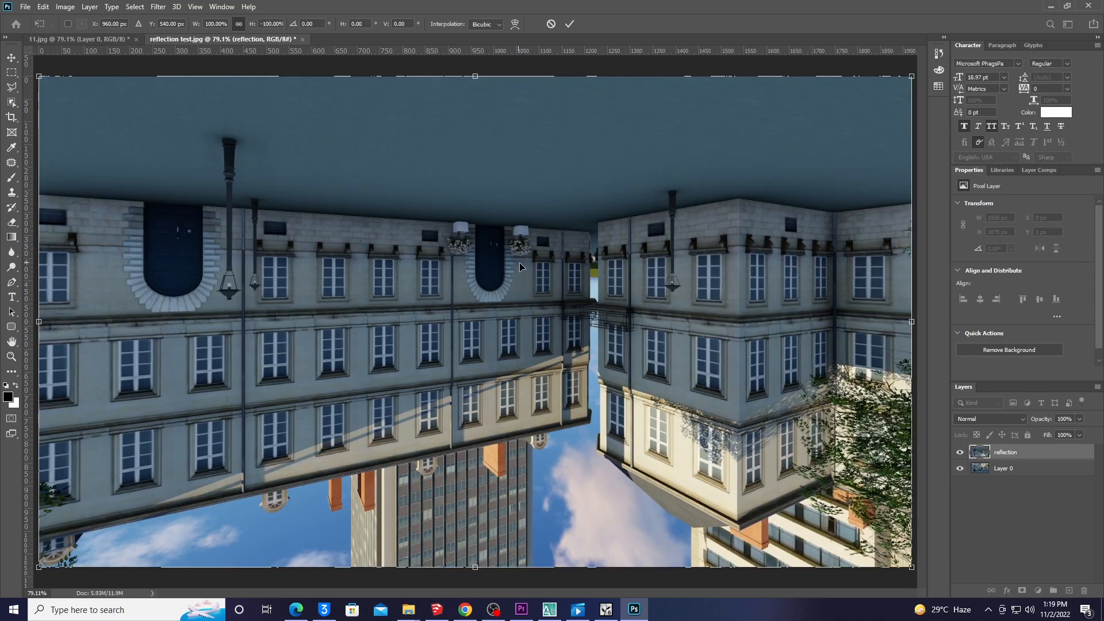
pyautogui.click(1079, 419)
pyautogui.moveTo(1082, 432); pyautogui.dragTo(1063, 434)
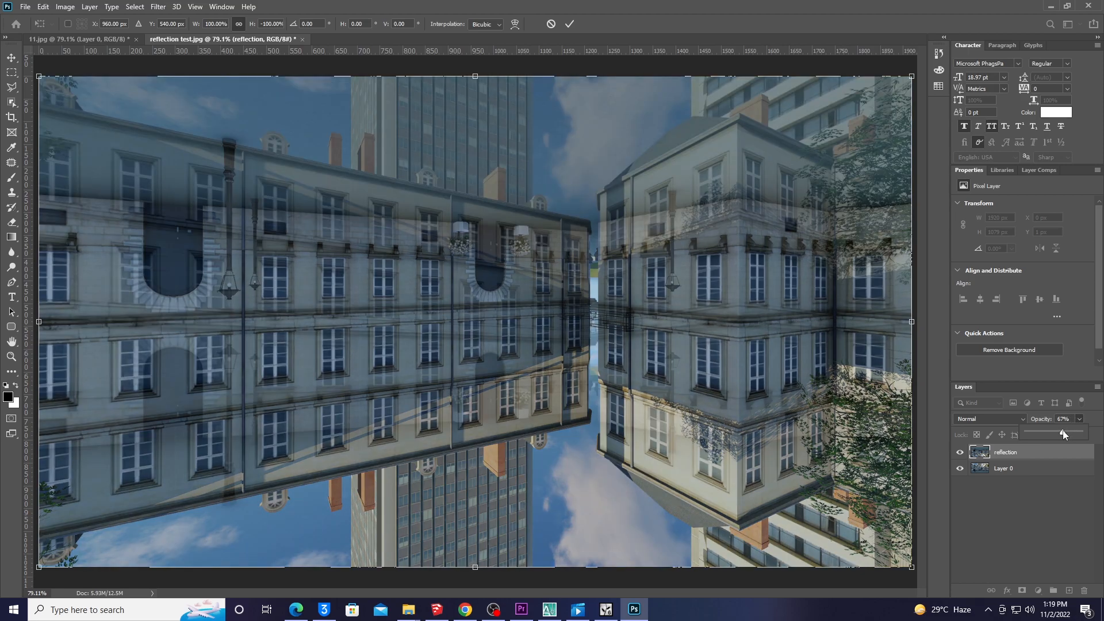
# Move the flipped reflection layer down to about X 10 px, Y 357 px and apply the transform
pyautogui.moveTo(571, 283); pyautogui.dragTo(548, 418)
pyautogui.press('Return')
pyautogui.press('z')
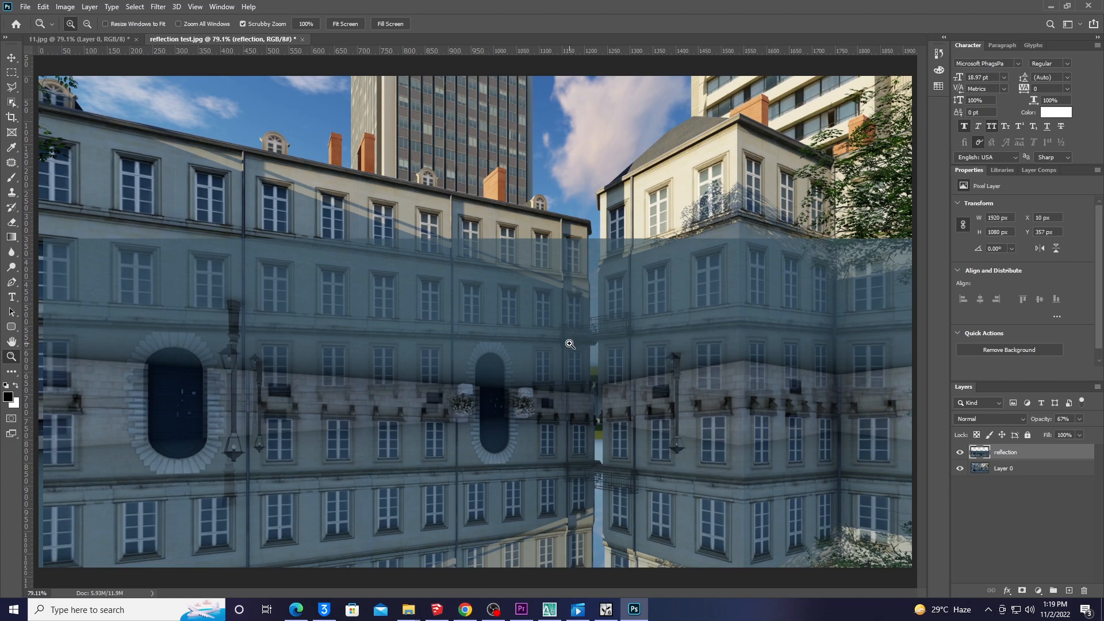
# Check the original image with the reflection layer hidden, and give that layer a mask inverted to black
pyautogui.click(959, 453)
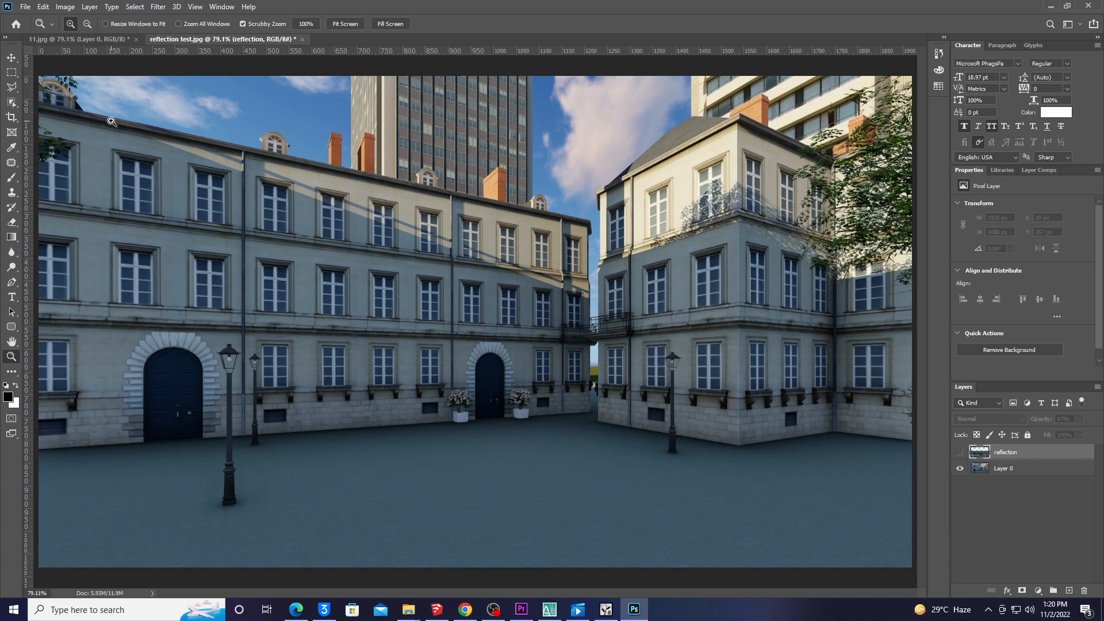
pyautogui.press('l')
pyautogui.click(55, 110)
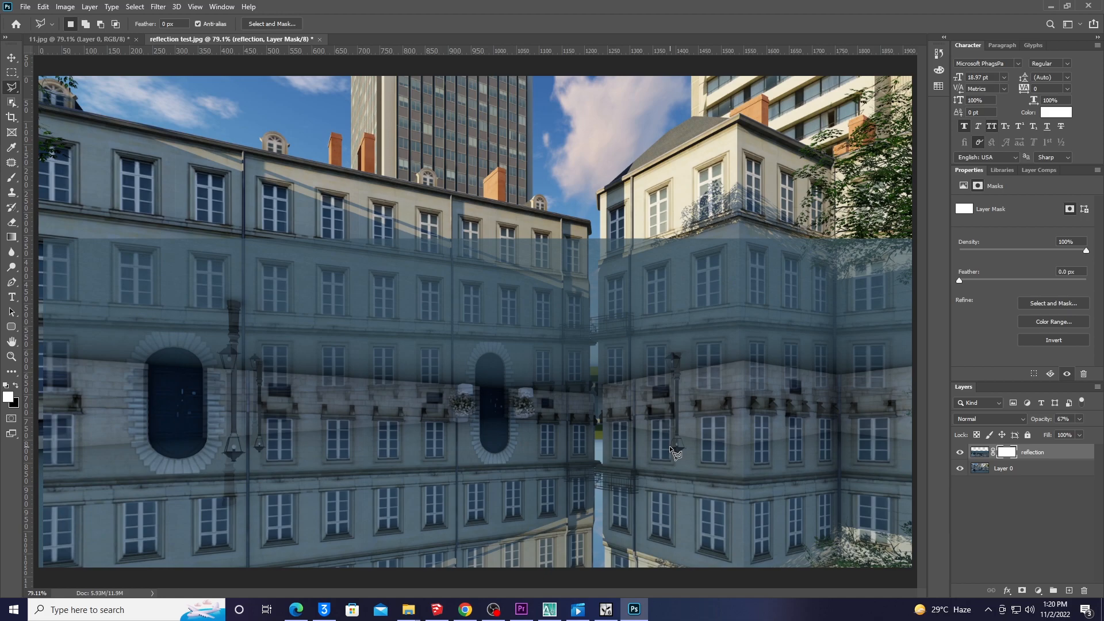
pyautogui.click(980, 454)
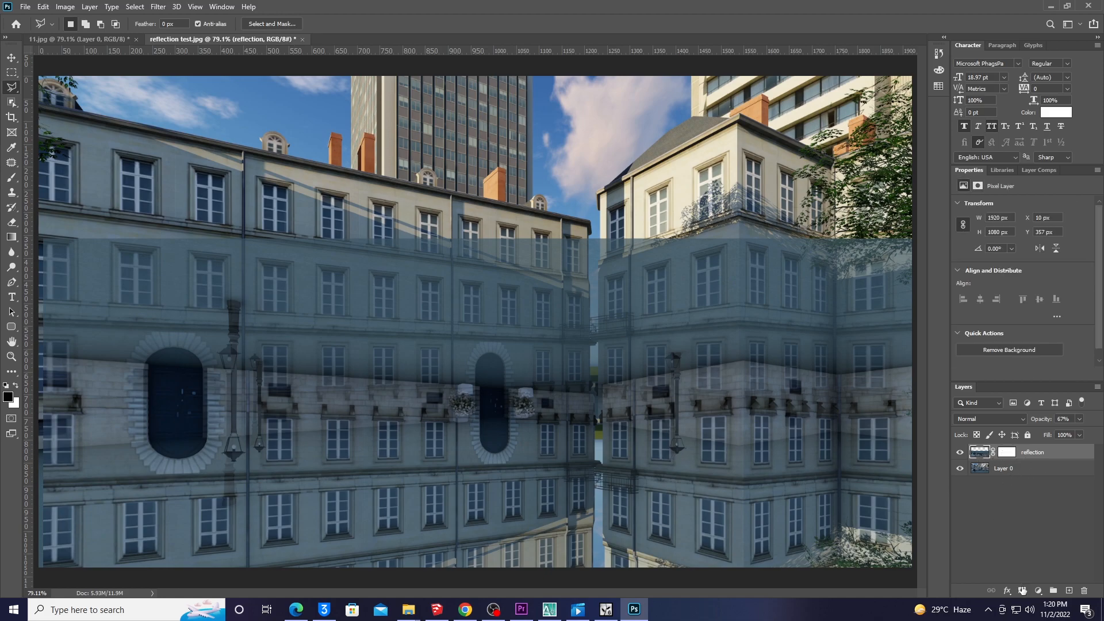
pyautogui.click(1009, 456)
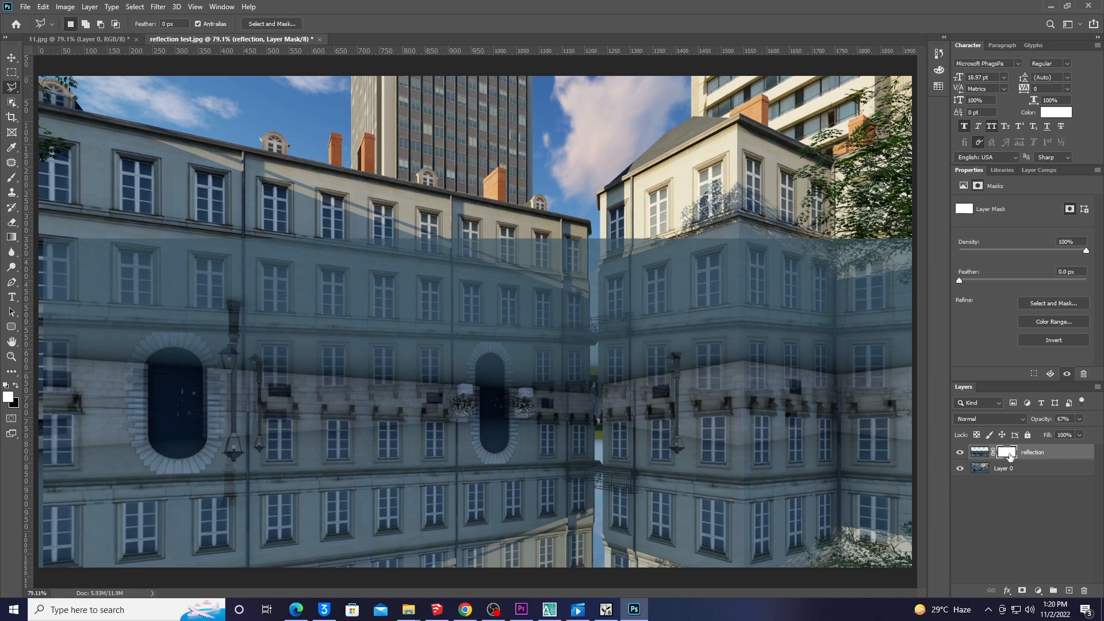
pyautogui.hotkey('ctrl', 'i')
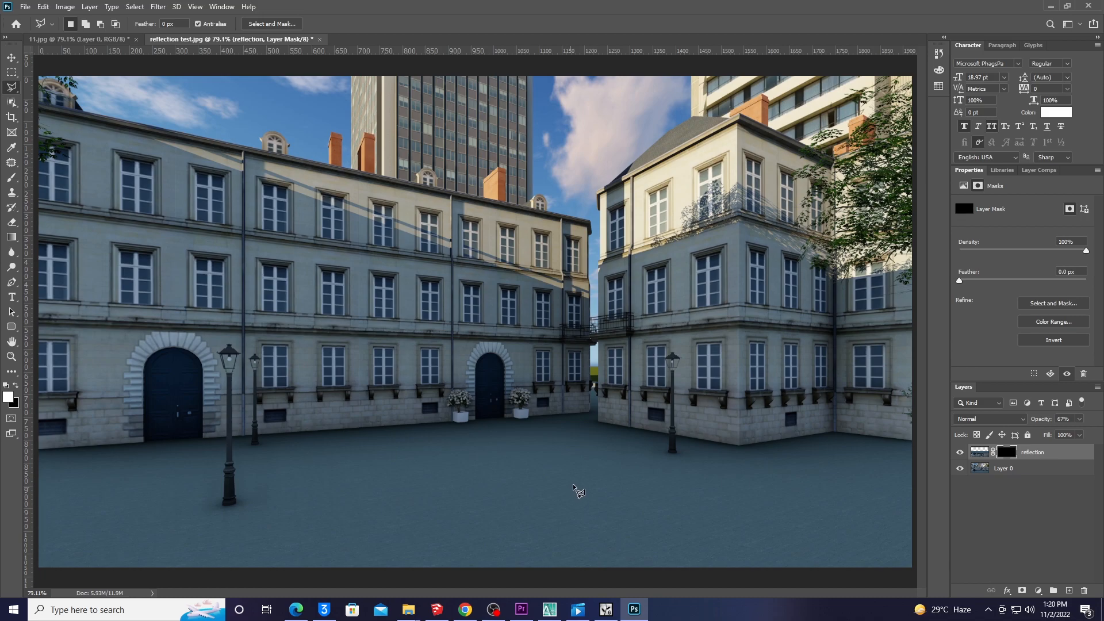
# Paint the reflection onto the ground in front of the arched door with a white brush on the mask, enlarging the brush to 70 px
pyautogui.press('b')
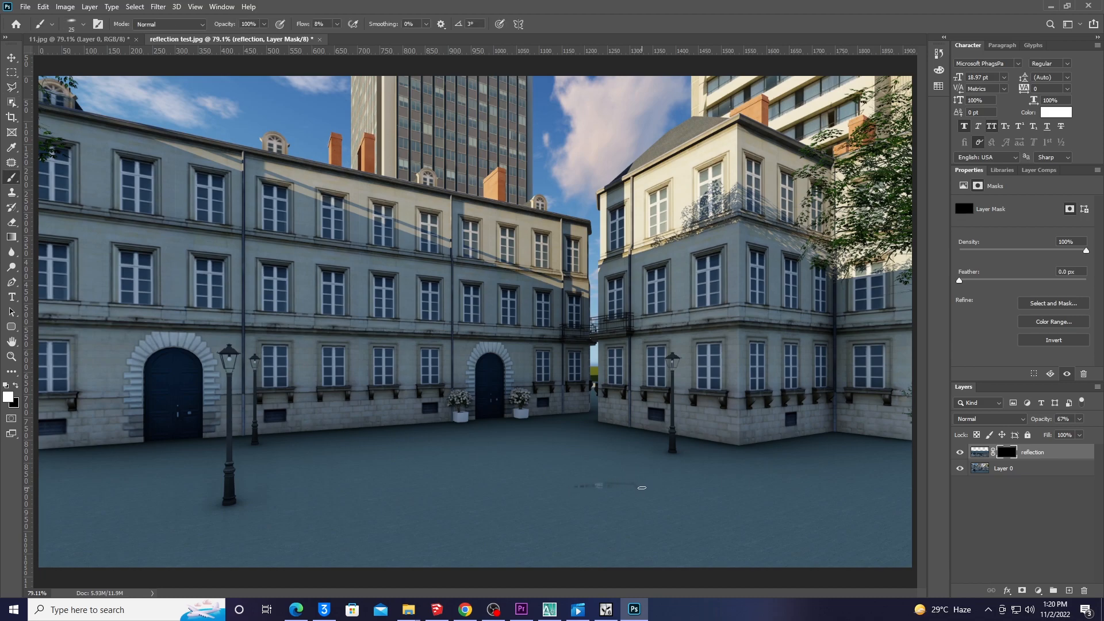
pyautogui.moveTo(624, 486); pyautogui.dragTo(648, 485)
pyautogui.moveTo(780, 479)
pyautogui.mouseDown()
pyautogui.moveTo(606, 485)
pyautogui.moveTo(440, 443)
pyautogui.moveTo(494, 441)
pyautogui.moveTo(424, 466)
pyautogui.mouseUp()
pyautogui.press(']')
pyautogui.press(']')
pyautogui.press(']')
pyautogui.moveTo(411, 460)
pyautogui.mouseDown()
pyautogui.moveTo(459, 460)
pyautogui.moveTo(484, 483)
pyautogui.moveTo(414, 477)
pyautogui.moveTo(382, 459)
pyautogui.moveTo(446, 498)
pyautogui.moveTo(566, 459)
pyautogui.moveTo(438, 453)
pyautogui.moveTo(456, 443)
pyautogui.moveTo(591, 425)
pyautogui.moveTo(430, 444)
pyautogui.moveTo(597, 415)
pyautogui.moveTo(444, 475)
pyautogui.moveTo(625, 426)
pyautogui.moveTo(498, 451)
pyautogui.moveTo(597, 454)
pyautogui.moveTo(507, 469)
pyautogui.moveTo(604, 430)
pyautogui.moveTo(542, 463)
pyautogui.moveTo(648, 449)
pyautogui.moveTo(619, 456)
pyautogui.moveTo(565, 412)
pyautogui.mouseUp()
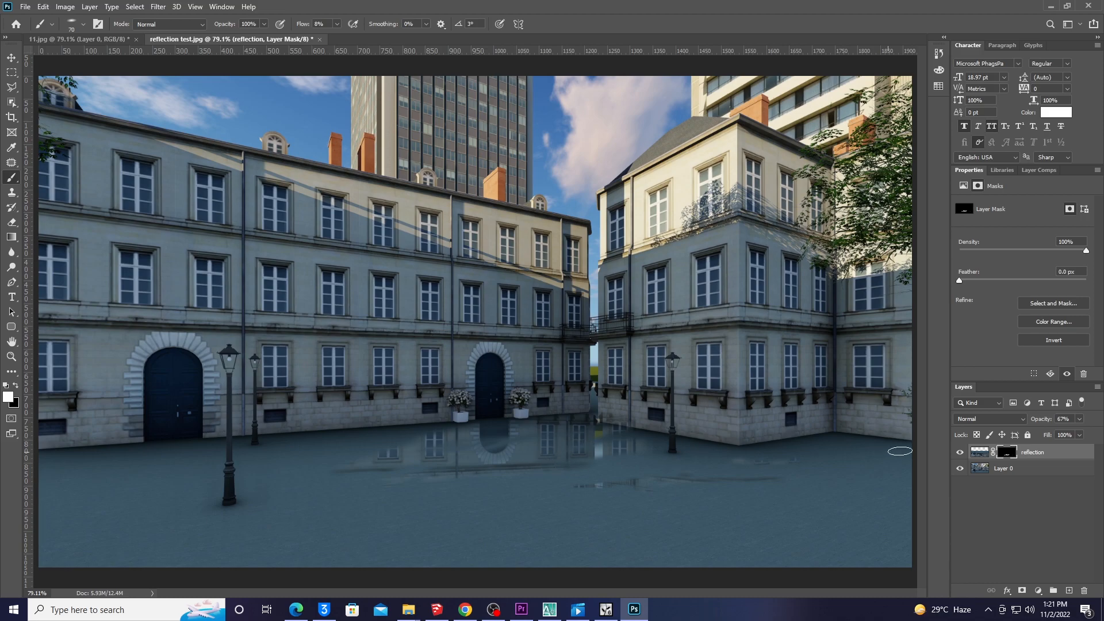
# Hide and delete the reflection layer together with its mask
pyautogui.click(959, 453)
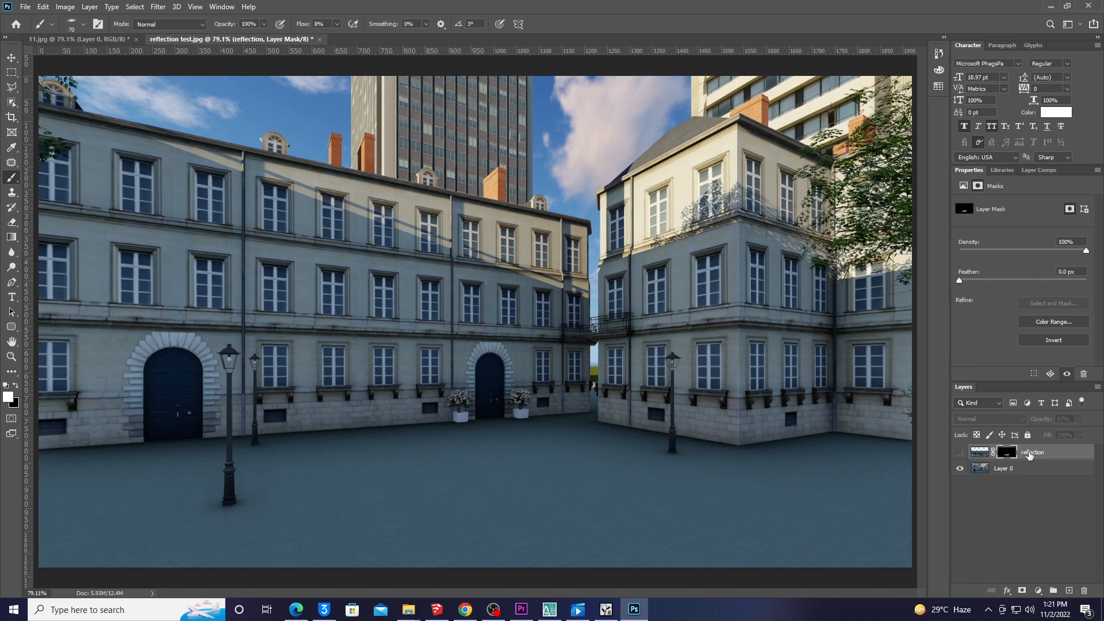
pyautogui.moveTo(1029, 454); pyautogui.dragTo(1084, 593)
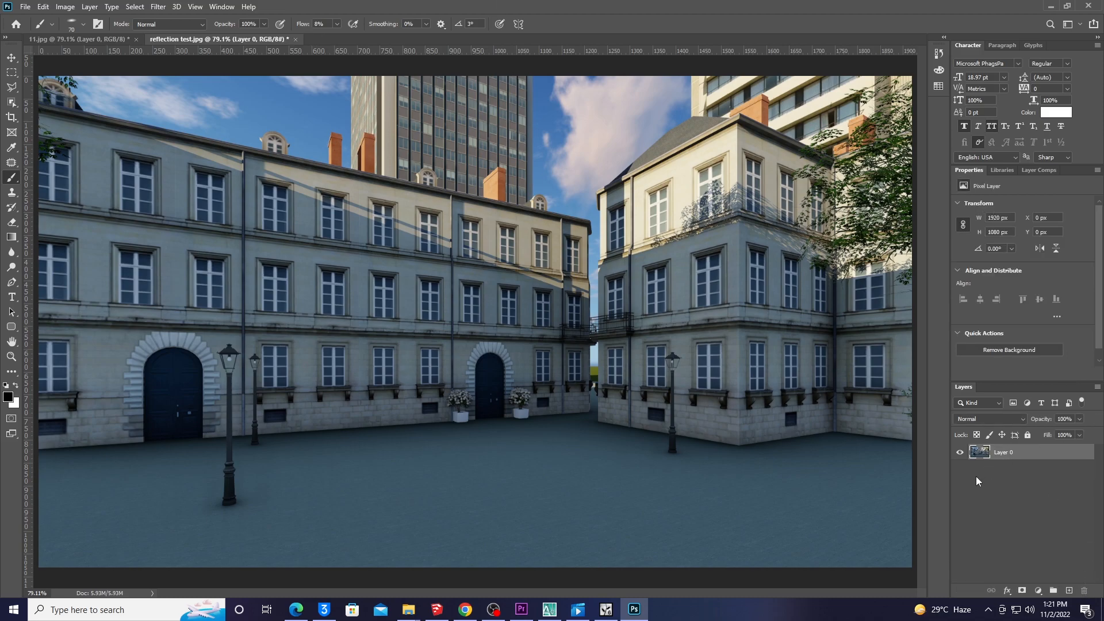
# Duplicate Layer 0 and name the copy "1"
pyautogui.hotkey('ctrl', 'j')
pyautogui.doubleClick(1007, 456)
pyautogui.write('1')
pyautogui.press('Return')
# Outline the rightmost wall section of the building with the Polygonal Lasso and copy it to a new layer
pyautogui.press('v')
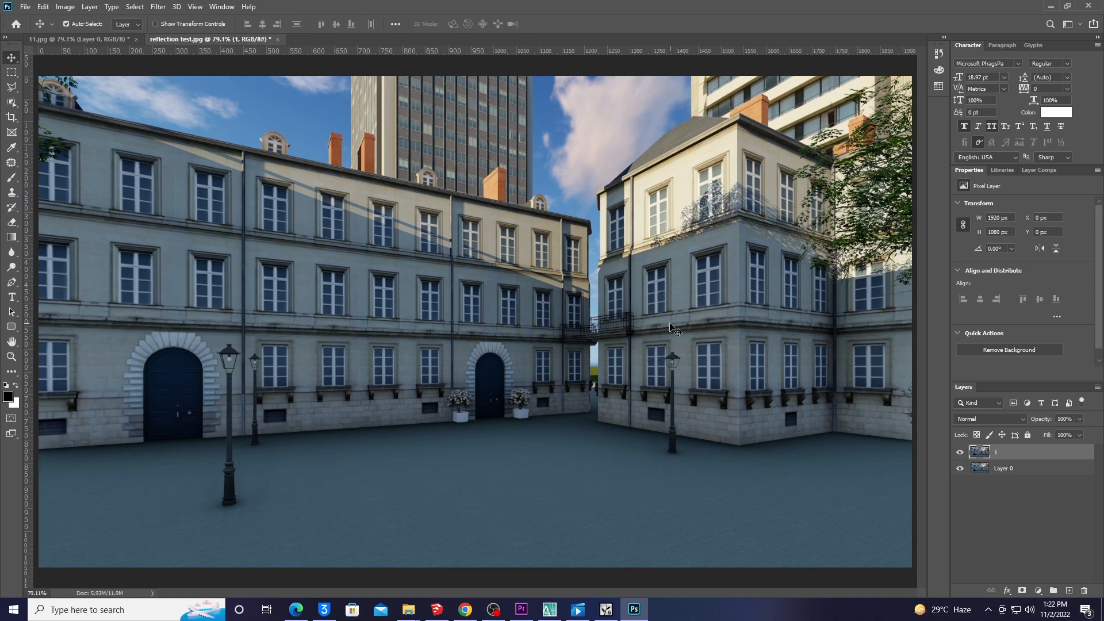
pyautogui.click(12, 87)
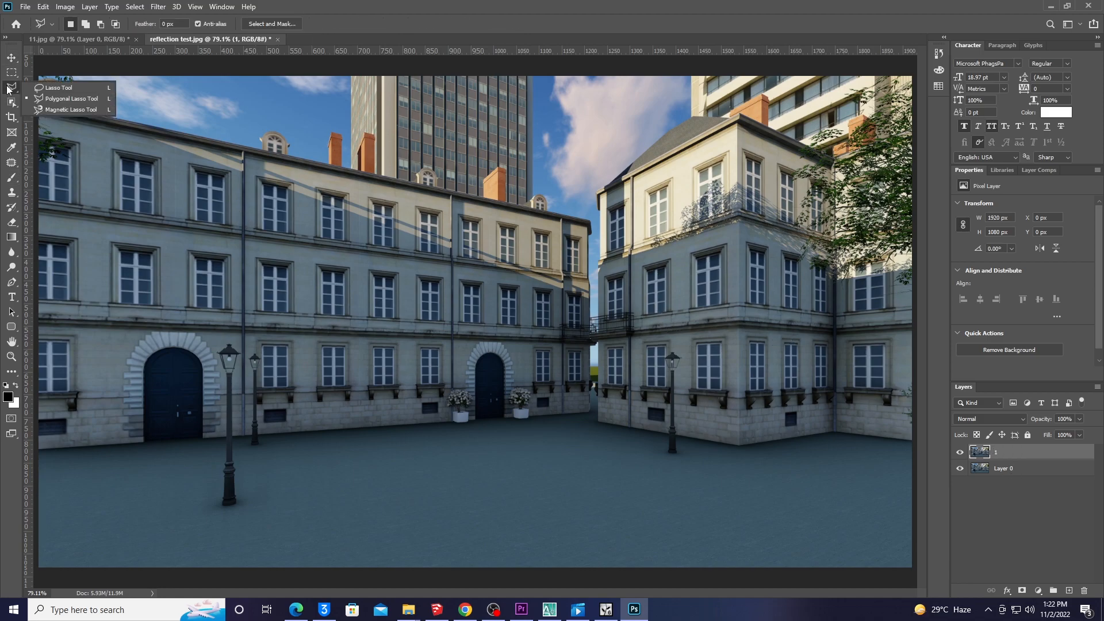
pyautogui.click(62, 99)
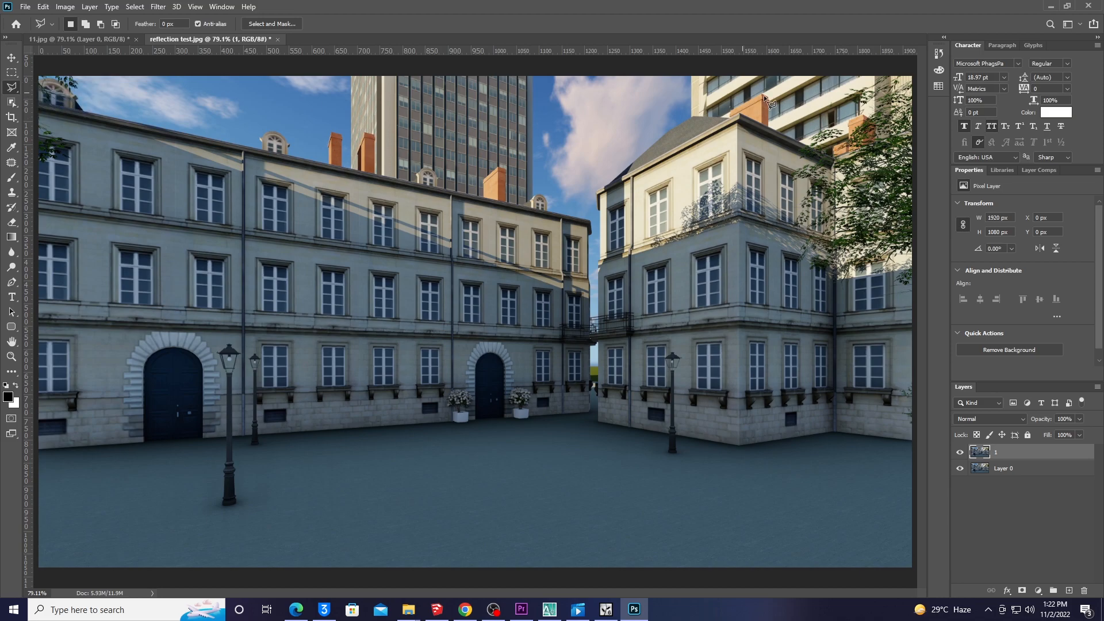
pyautogui.click(913, 131)
pyautogui.click(833, 164)
pyautogui.click(833, 432)
pyautogui.click(913, 441)
pyautogui.click(912, 128)
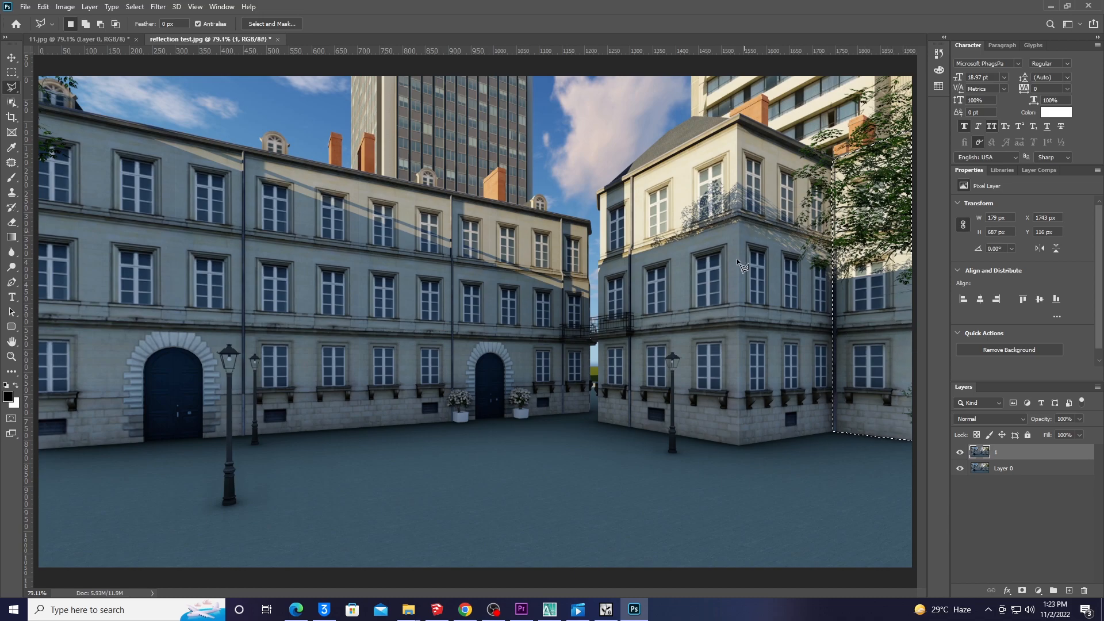
pyautogui.hotkey('ctrl', 'j')
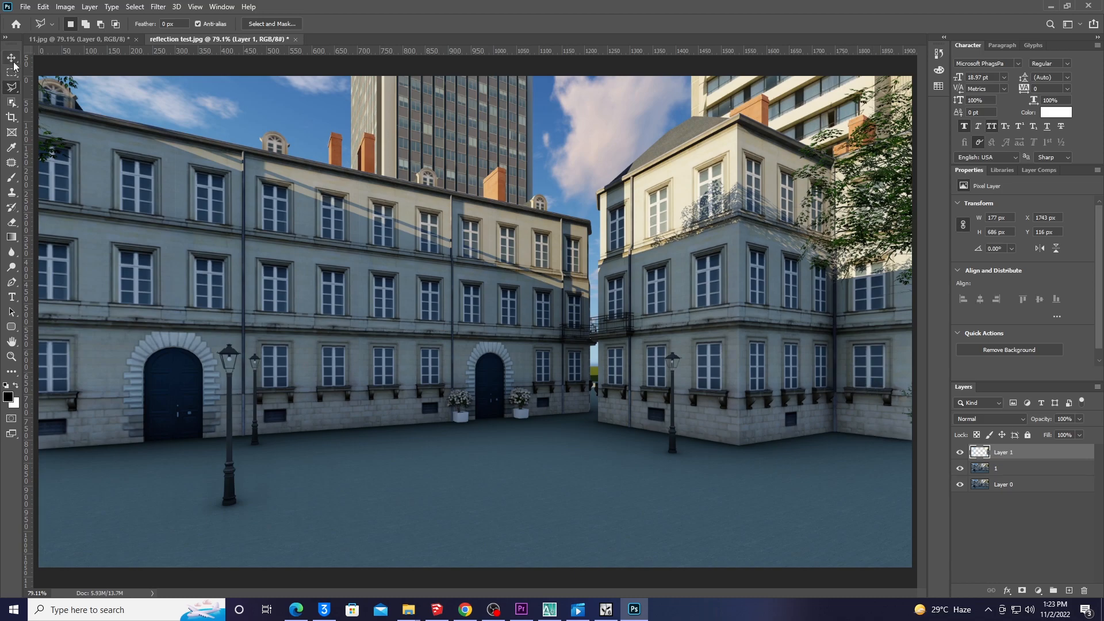
# Flip the copied wall section vertically and move it down below the base of the original wall
pyautogui.click(12, 59)
pyautogui.hotkey('ctrl', 't')
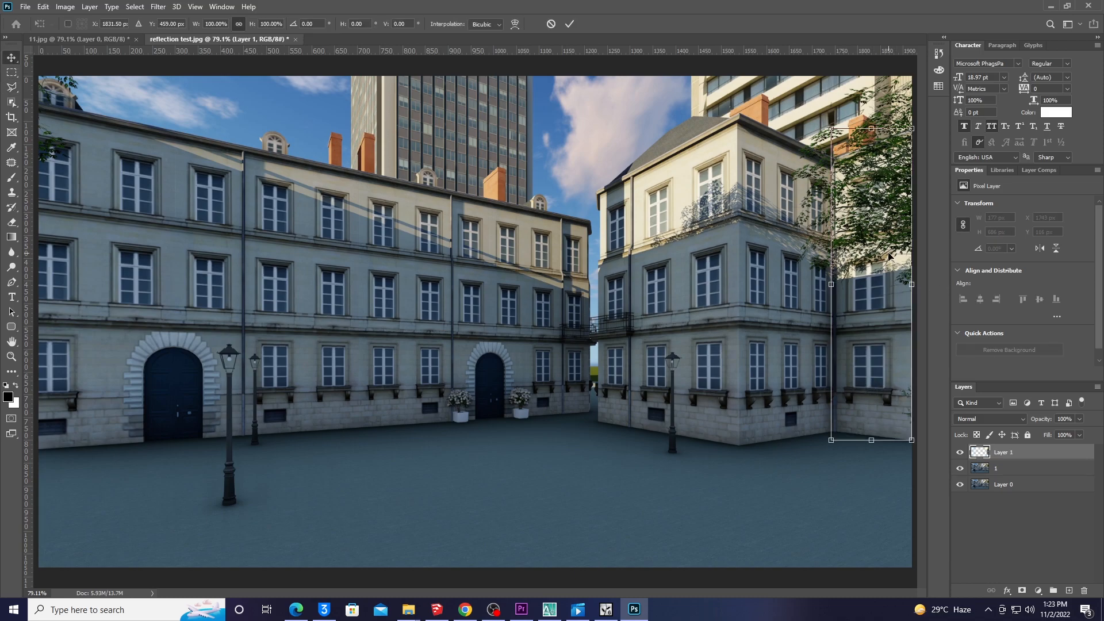
pyautogui.rightClick(888, 255)
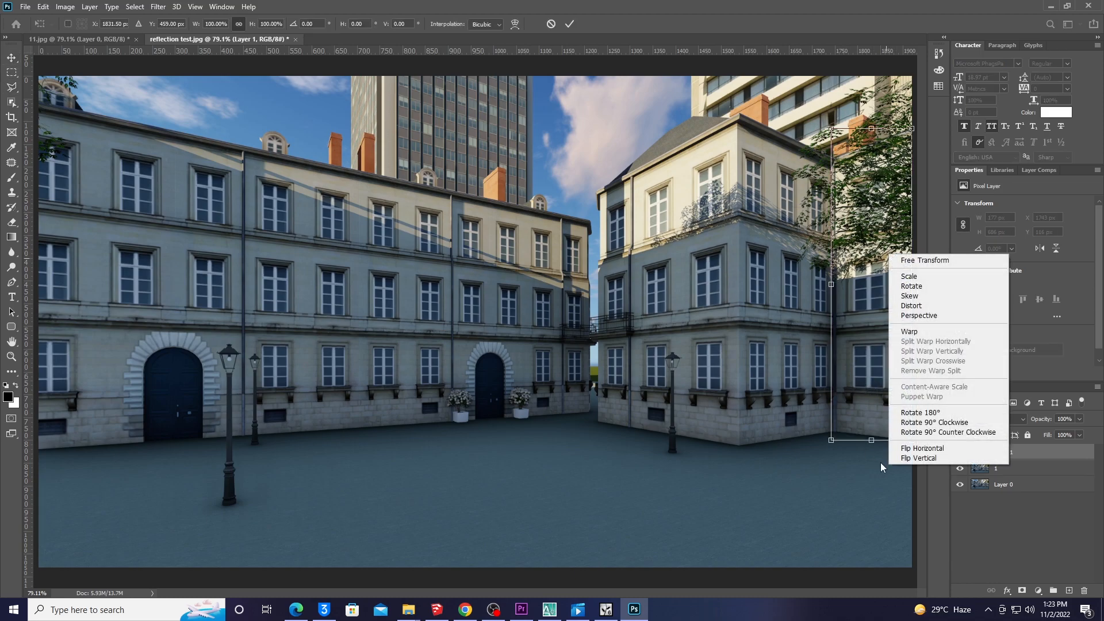
pyautogui.click(934, 458)
pyautogui.moveTo(867, 146); pyautogui.dragTo(870, 444)
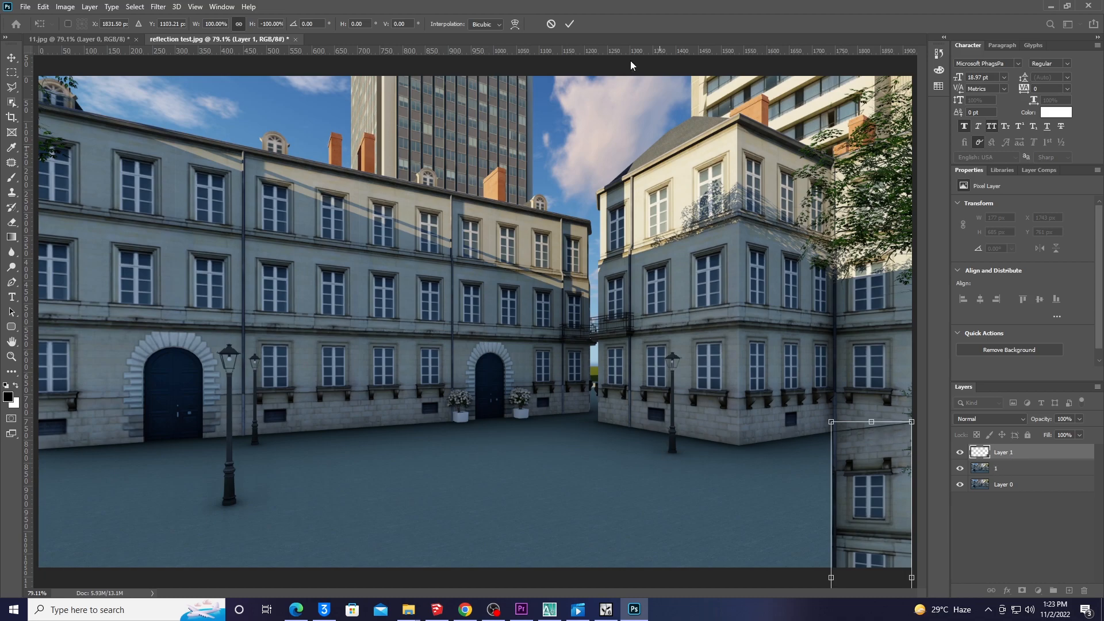
pyautogui.click(569, 24)
# Distort the flipped wall section so its upper edge follows the slanted base line of the original wall
pyautogui.press('z')
pyautogui.click(877, 444)
pyautogui.click(874, 468)
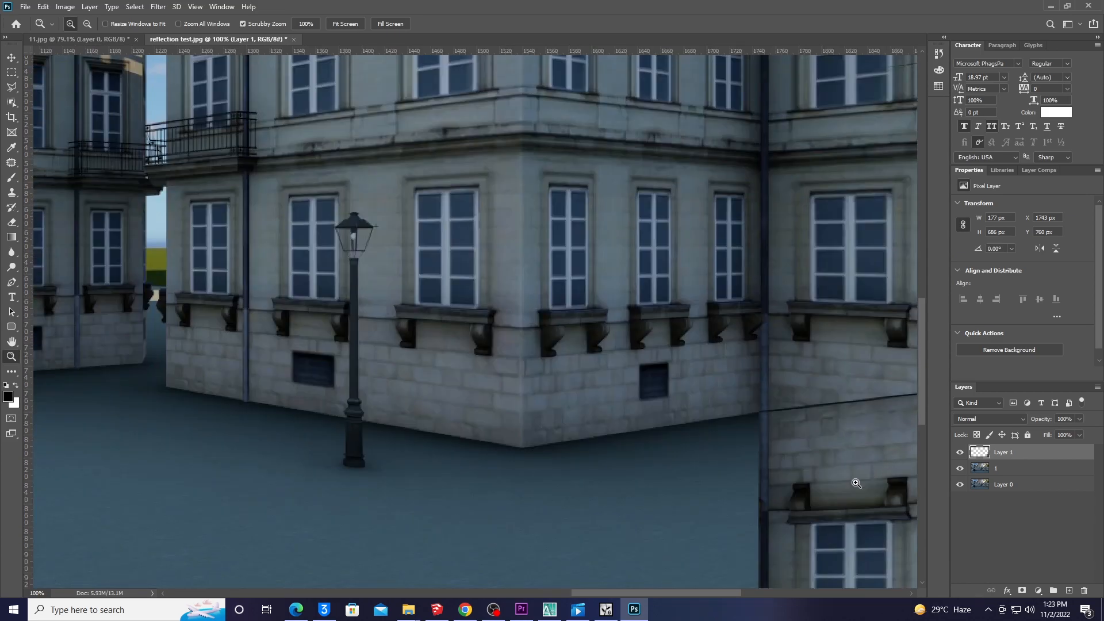
pyautogui.click(869, 474)
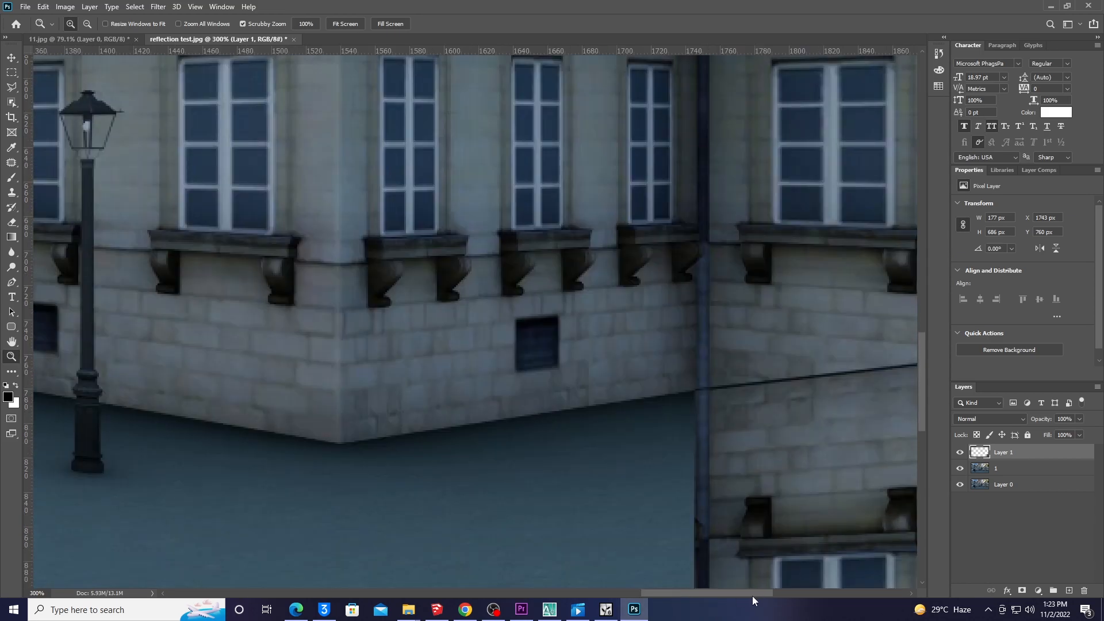
pyautogui.moveTo(753, 596); pyautogui.dragTo(780, 592)
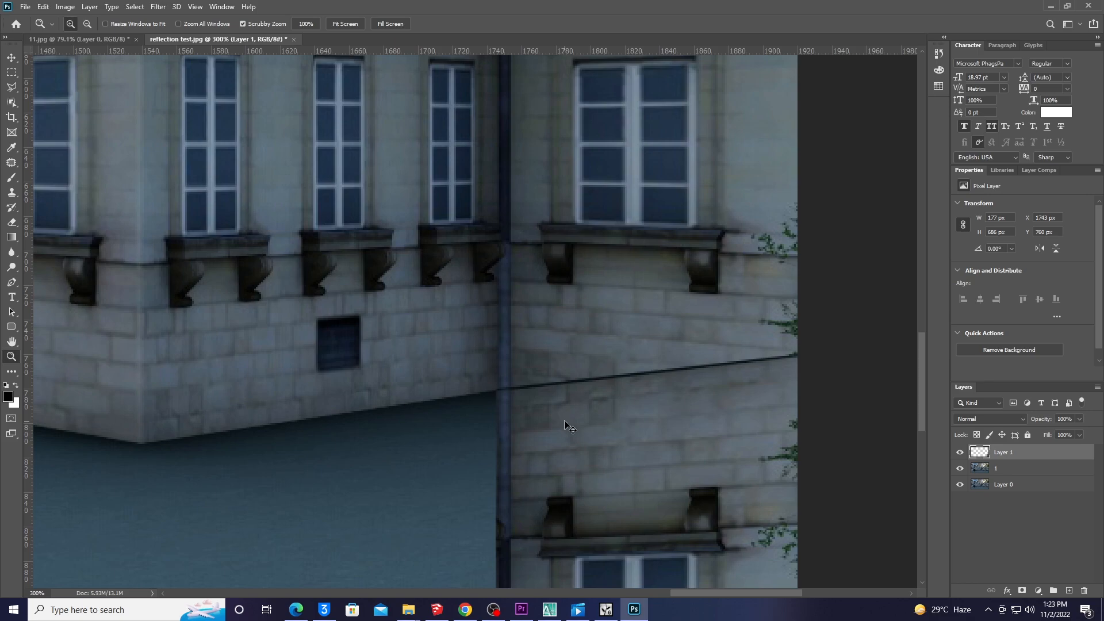
pyautogui.hotkey('ctrl', 't')
pyautogui.rightClick(571, 412)
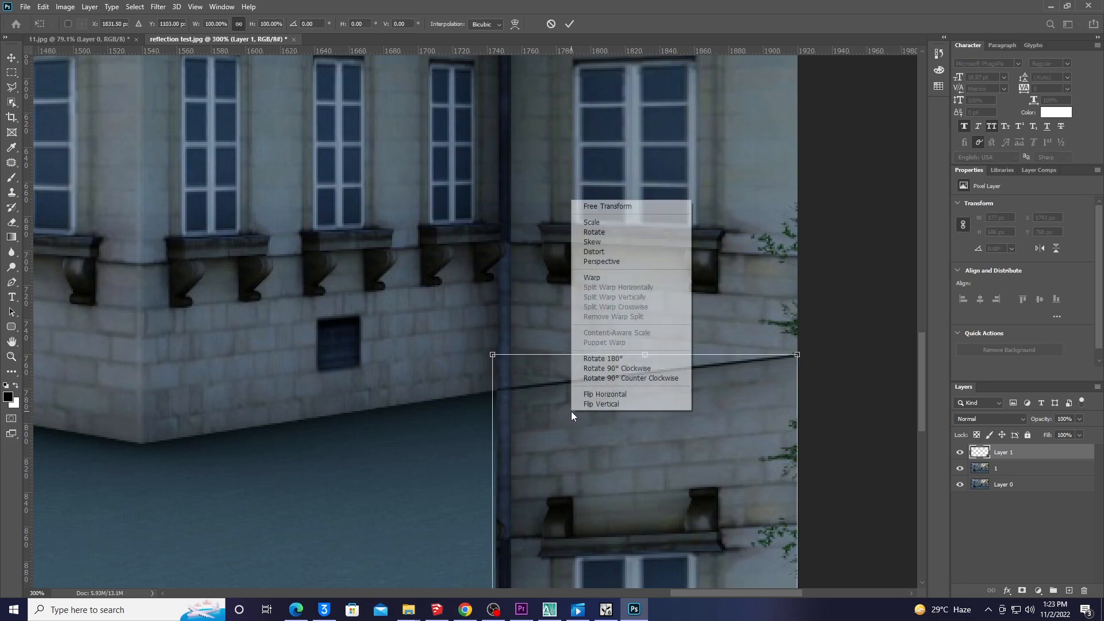
pyautogui.click(610, 252)
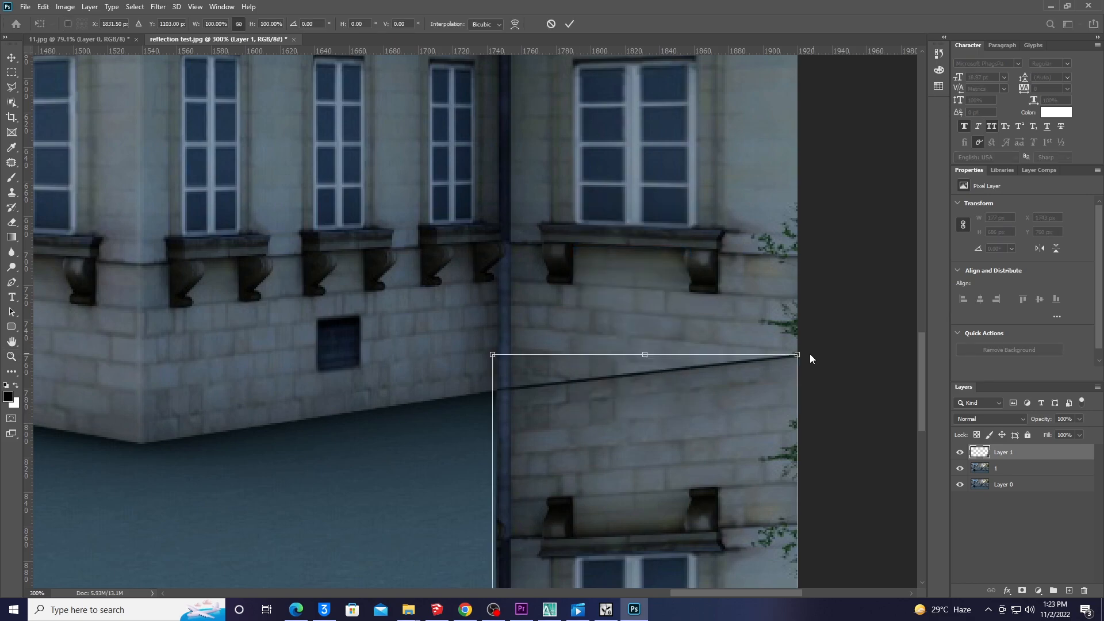
pyautogui.moveTo(797, 357); pyautogui.dragTo(800, 421)
pyautogui.moveTo(499, 445); pyautogui.dragTo(500, 443)
# Set the flipped wall layer's opacity to 77% and apply the distortion
pyautogui.click(1080, 420)
pyautogui.moveTo(1071, 432); pyautogui.dragTo(1068, 434)
pyautogui.scroll(-1, 843, 426)
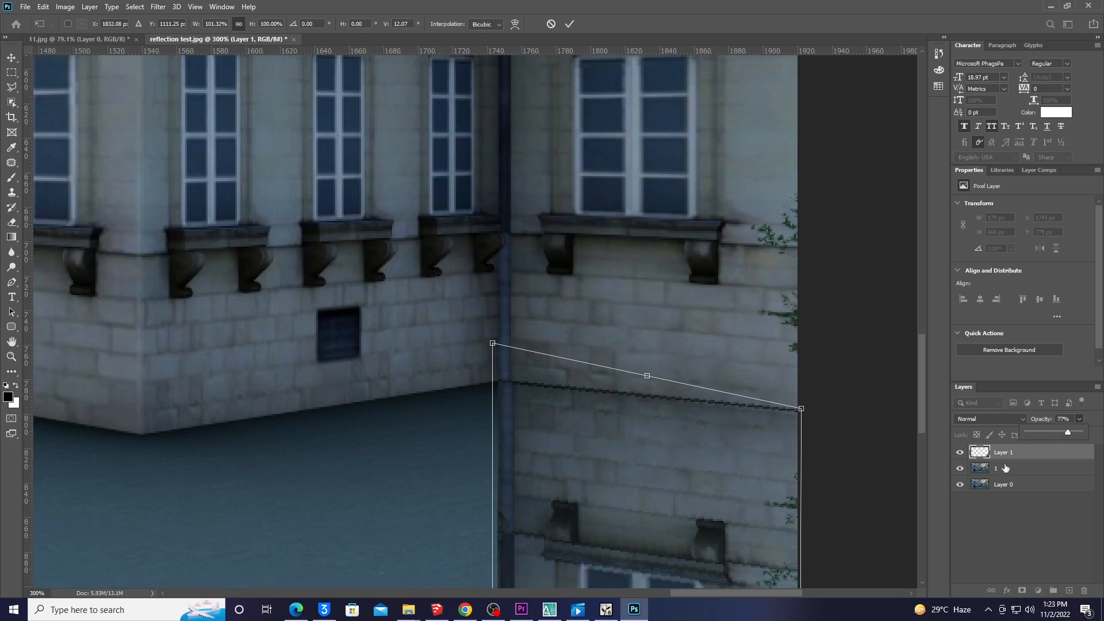
pyautogui.click(573, 26)
pyautogui.press('z')
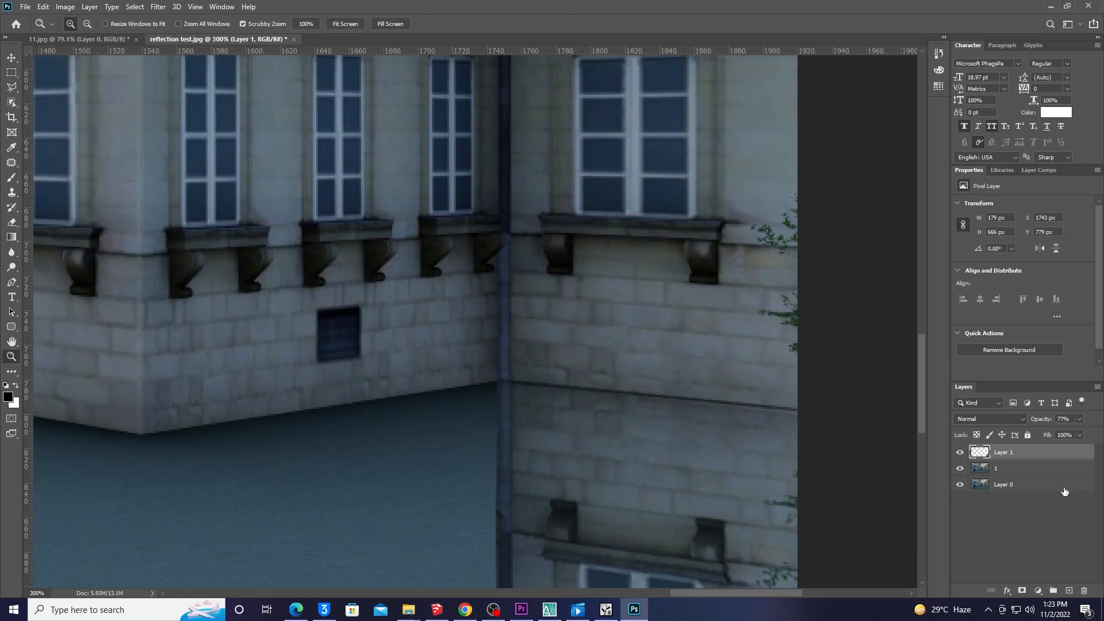
# Add a mask inverted to black to the flipped wall layer and brush in a faint reflection in white on the ground beside the wall
pyautogui.click(1022, 592)
pyautogui.hotkey('ctrl', 'i')
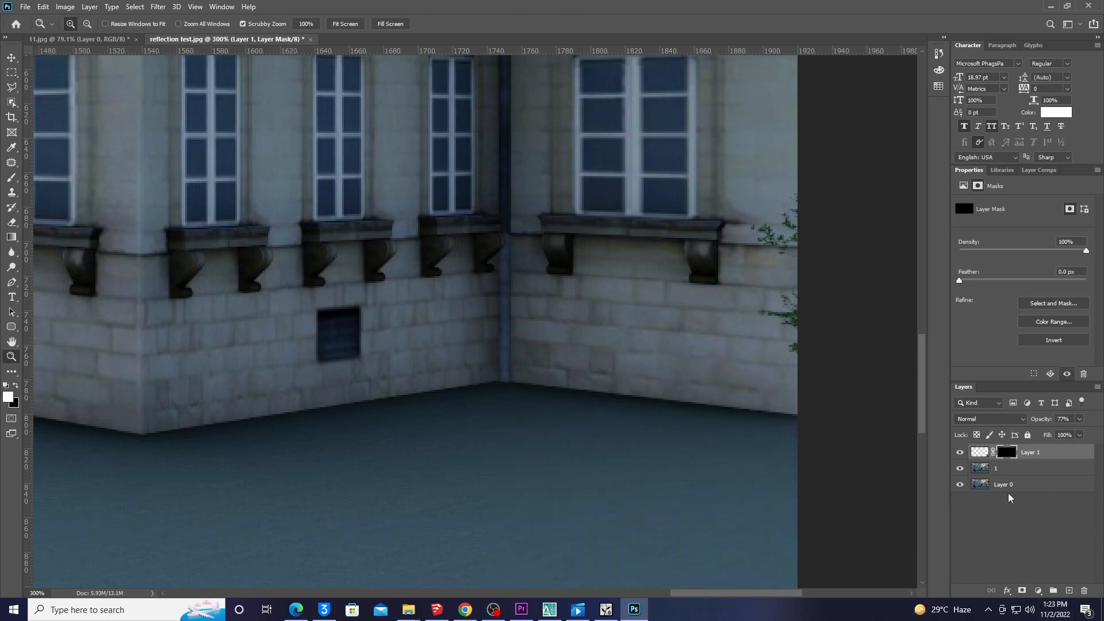
pyautogui.press('b')
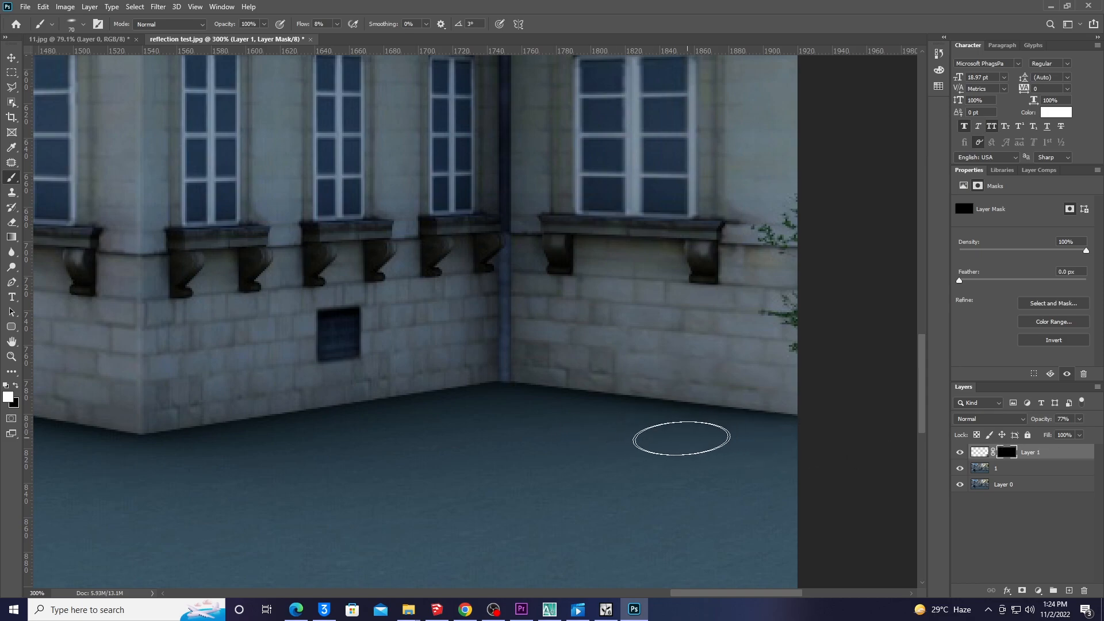
pyautogui.moveTo(660, 442)
pyautogui.mouseDown()
pyautogui.moveTo(685, 447)
pyautogui.moveTo(606, 448)
pyautogui.moveTo(708, 458)
pyautogui.moveTo(633, 446)
pyautogui.moveTo(776, 481)
pyautogui.mouseUp()
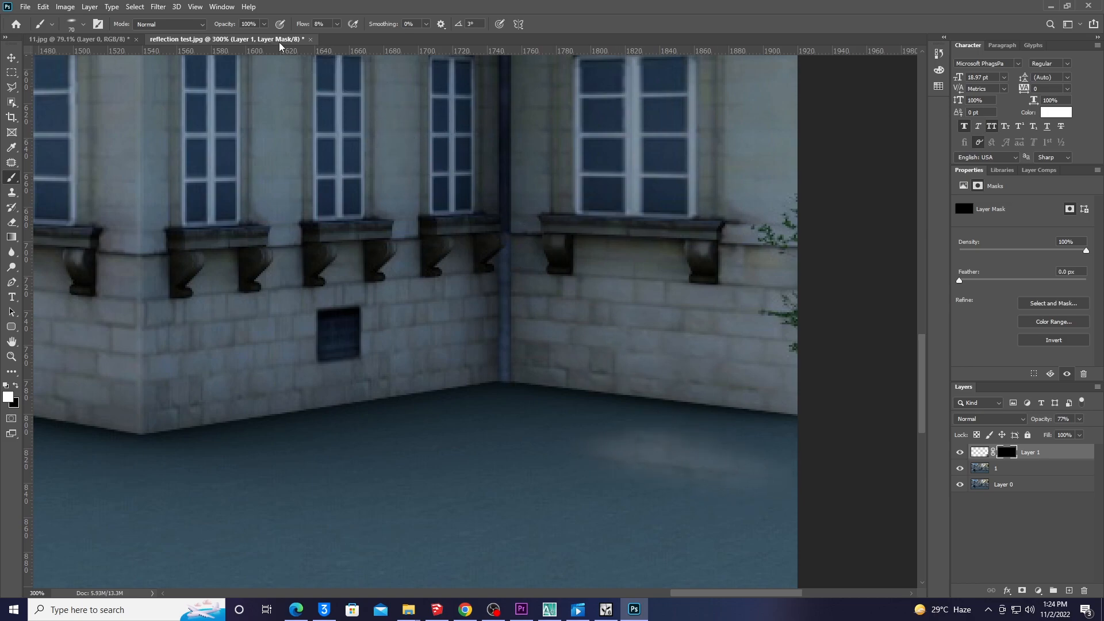
# Set the brush flow to 30%, paint the right wall's reflection more strongly into the mask, and trim its lower edge in black
pyautogui.moveTo(298, 24); pyautogui.dragTo(306, 24)
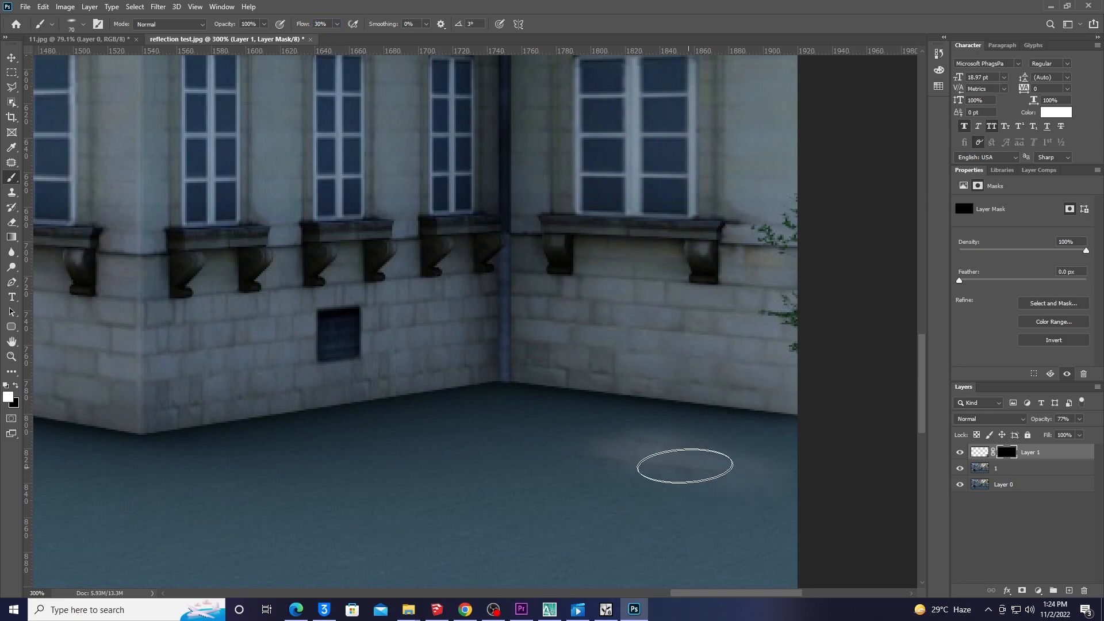
pyautogui.moveTo(704, 472)
pyautogui.mouseDown()
pyautogui.moveTo(544, 434)
pyautogui.moveTo(720, 464)
pyautogui.moveTo(675, 464)
pyautogui.mouseUp()
pyautogui.moveTo(765, 486)
pyautogui.mouseDown()
pyautogui.moveTo(655, 482)
pyautogui.moveTo(580, 463)
pyautogui.moveTo(538, 447)
pyautogui.moveTo(526, 422)
pyautogui.moveTo(536, 531)
pyautogui.moveTo(549, 488)
pyautogui.moveTo(573, 499)
pyautogui.moveTo(619, 493)
pyautogui.mouseUp()
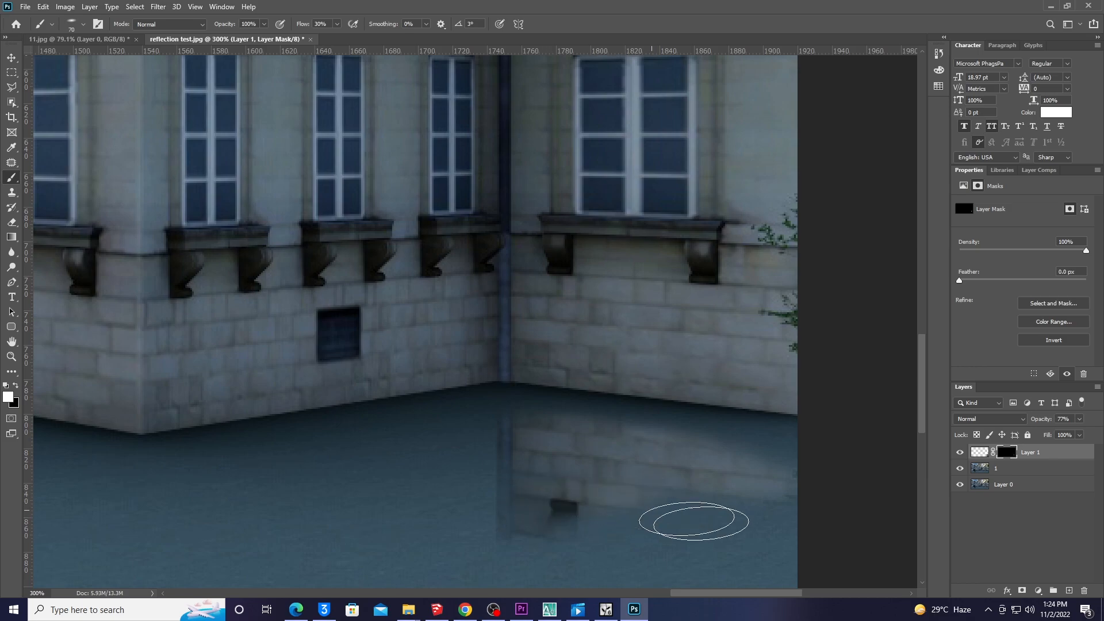
pyautogui.press('x')
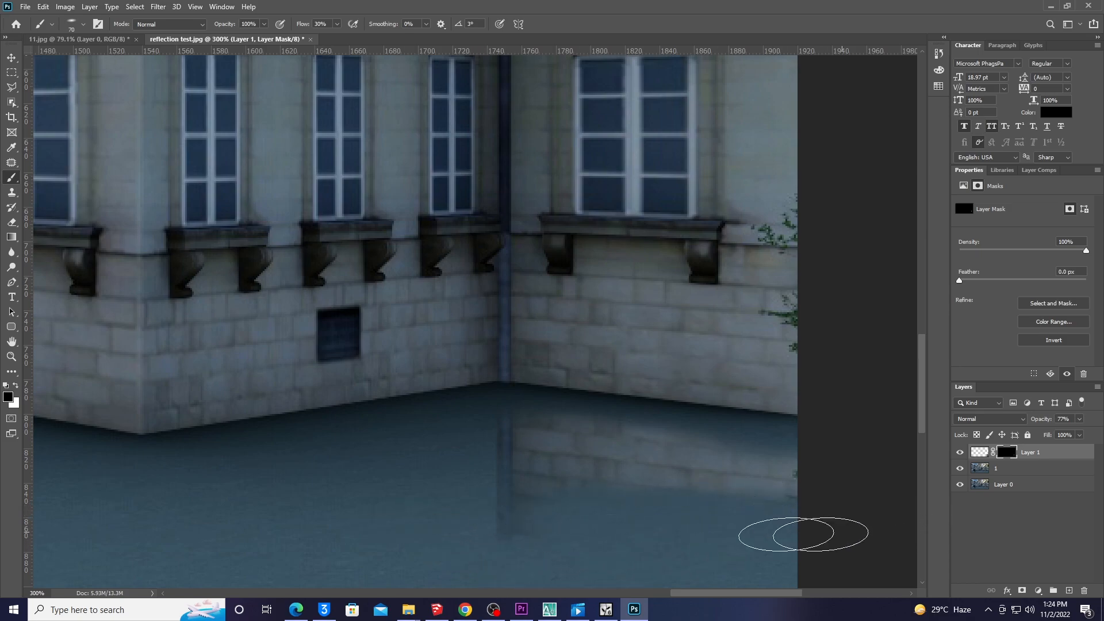
pyautogui.click(12, 357)
pyautogui.rightClick(428, 316)
pyautogui.click(440, 322)
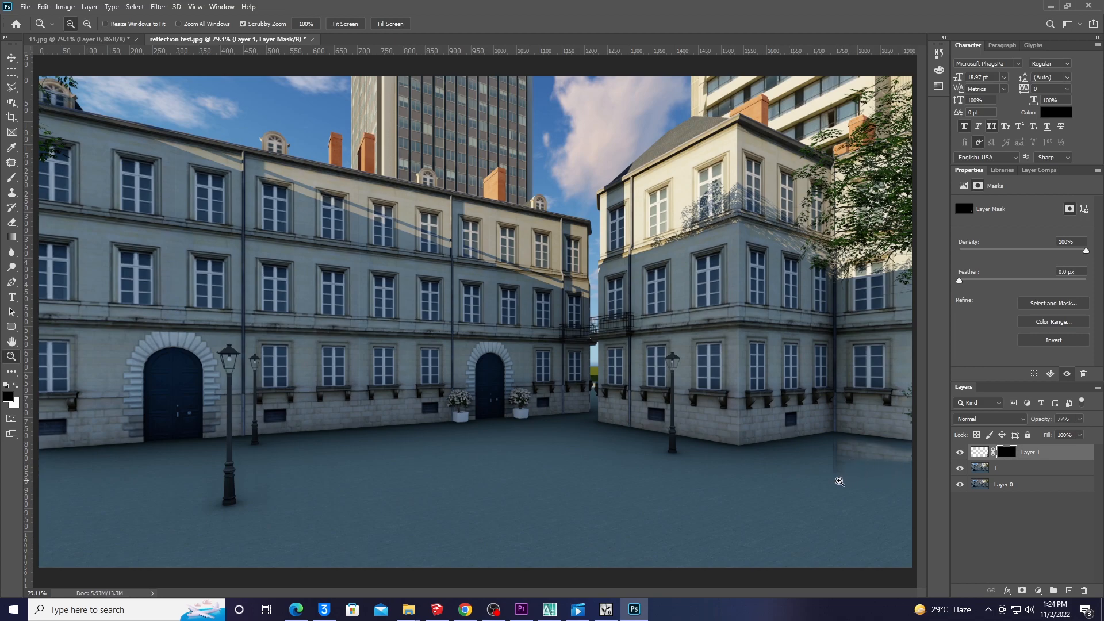
pyautogui.press('x')
pyautogui.press('b')
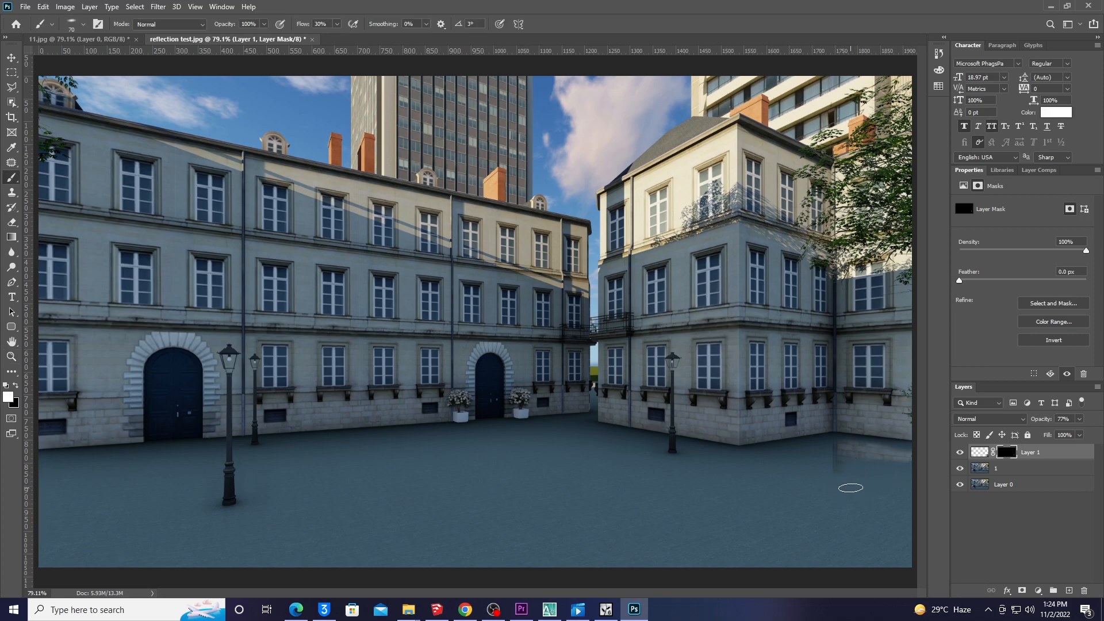
pyautogui.press('x')
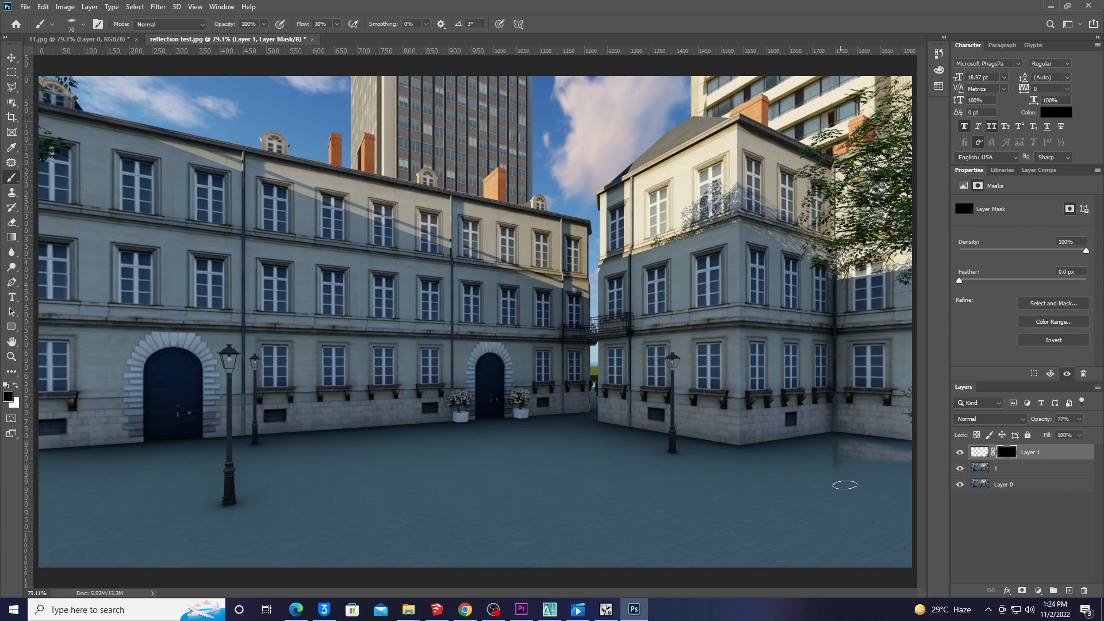
# Outline the wall face between the building's corner and the drainpipe on layer 1 and copy it to a new layer
pyautogui.click(994, 468)
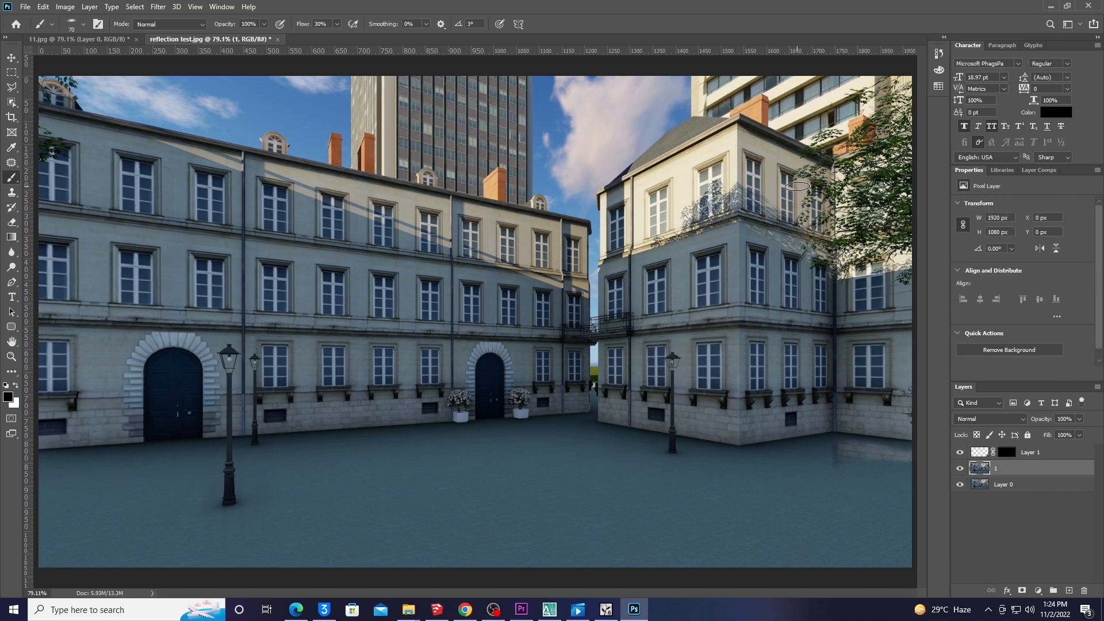
pyautogui.press('l')
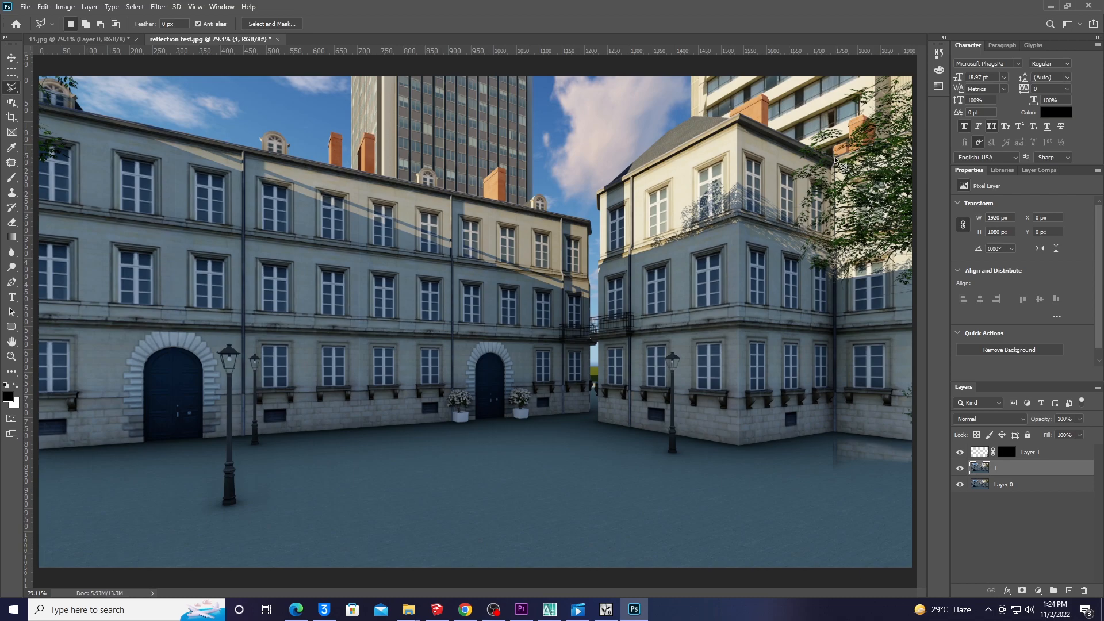
pyautogui.click(732, 125)
pyautogui.click(732, 444)
pyautogui.click(833, 434)
pyautogui.click(834, 157)
pyautogui.hotkey('ctrl', 'j')
# Flip the copied corner wall face vertically and move it down below the base of the original wall
pyautogui.hotkey('ctrl', 't')
pyautogui.rightClick(755, 317)
pyautogui.click(811, 520)
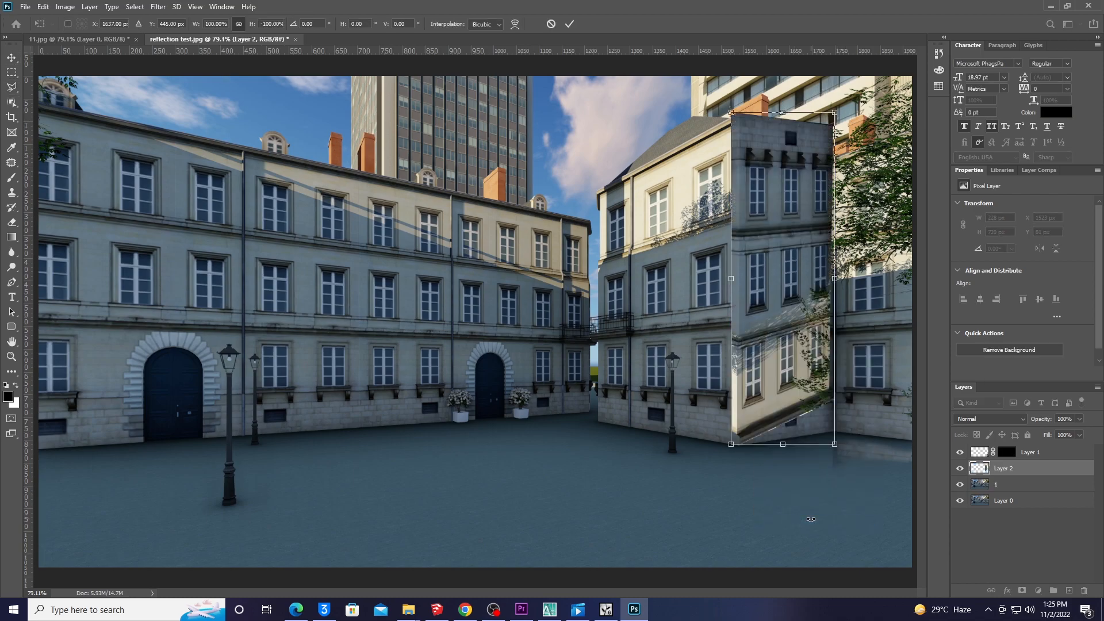
pyautogui.moveTo(786, 203); pyautogui.dragTo(790, 535)
pyautogui.moveTo(824, 479); pyautogui.dragTo(821, 479)
# Distort the flipped wall face so its upper edge follows the slanted base line of the wall, and apply the transformation
pyautogui.rightClick(821, 479)
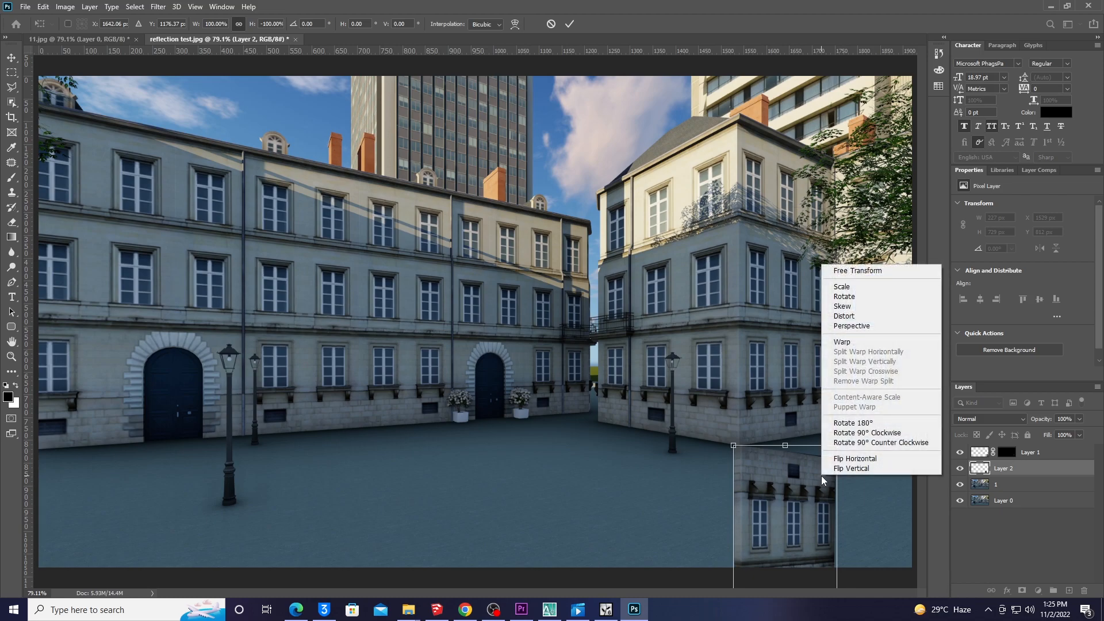
pyautogui.click(871, 326)
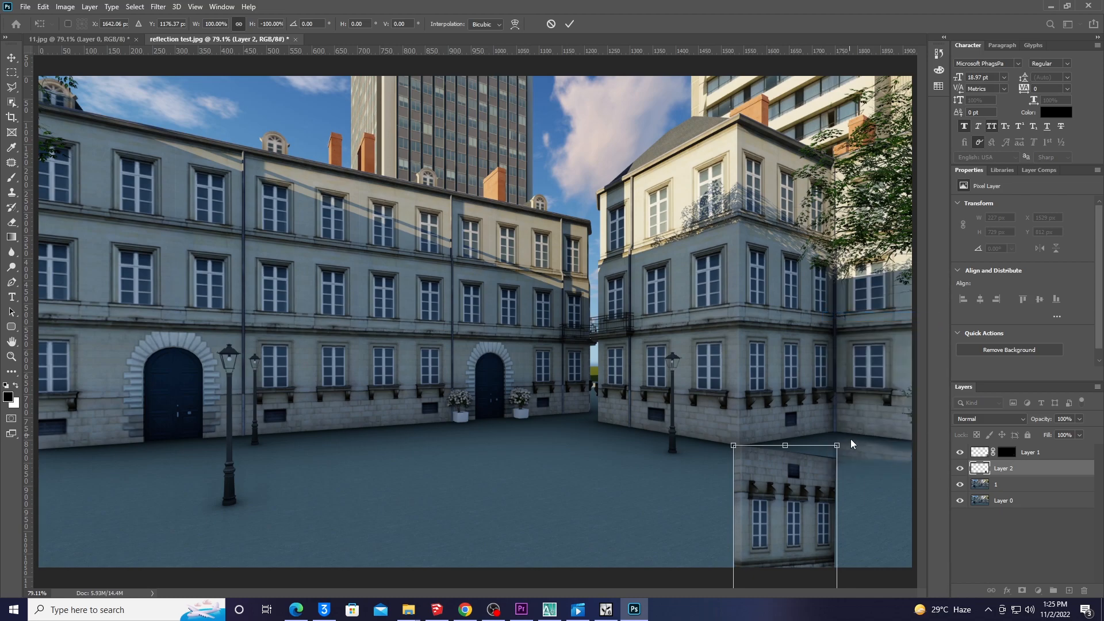
pyautogui.moveTo(837, 445); pyautogui.dragTo(835, 416)
pyautogui.click(569, 24)
# Add a black mask to the flipped wall face, brush in its reflection in white, and set the layer's opacity to 62%
pyautogui.moveTo(777, 451); pyautogui.dragTo(782, 465)
pyautogui.keyDown('alt'); pyautogui.click(1022, 591); pyautogui.keyUp('alt')
pyautogui.press('b')
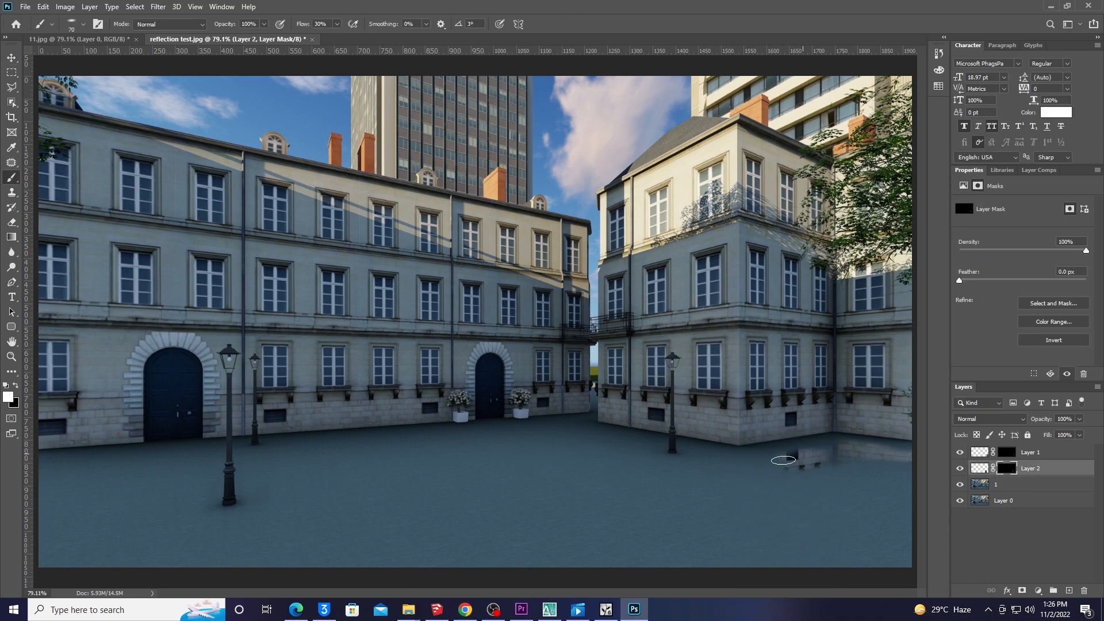
pyautogui.moveTo(800, 513); pyautogui.dragTo(789, 530)
pyautogui.press(']')
pyautogui.click(1079, 419)
pyautogui.moveTo(1071, 431); pyautogui.dragTo(1068, 432)
pyautogui.click(793, 485)
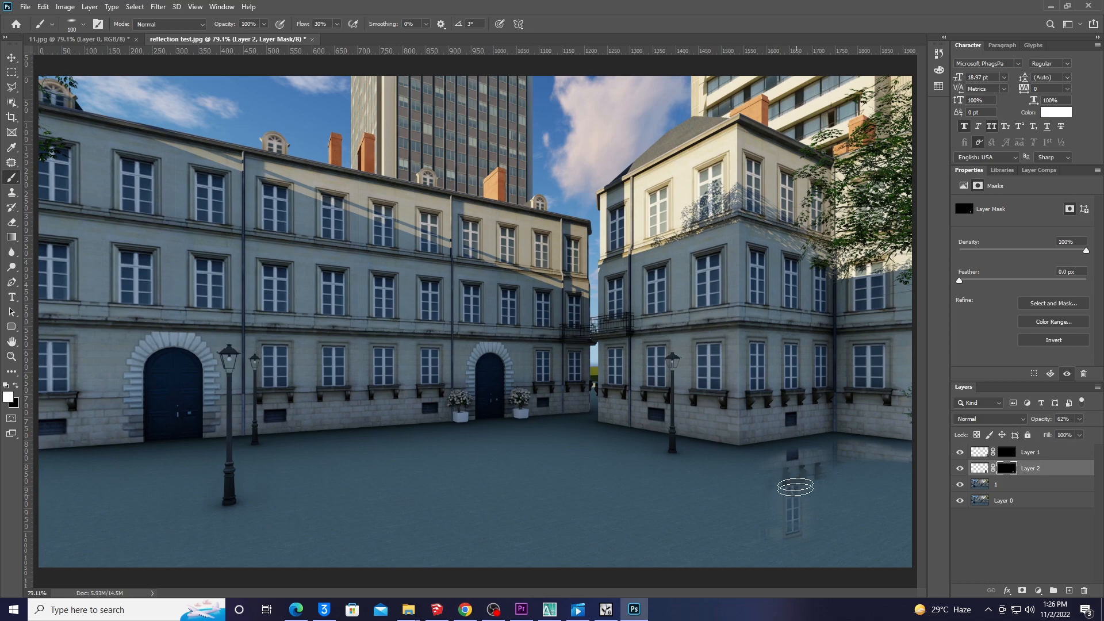
# Fade the reflection's edges in black with the brush enlarged to 400 px, and repaint parts in white at 175 px
pyautogui.press('x')
pyautogui.press(']')
pyautogui.press(']')
pyautogui.press(']')
pyautogui.press(']')
pyautogui.press(']')
pyautogui.press(']')
pyautogui.press(']')
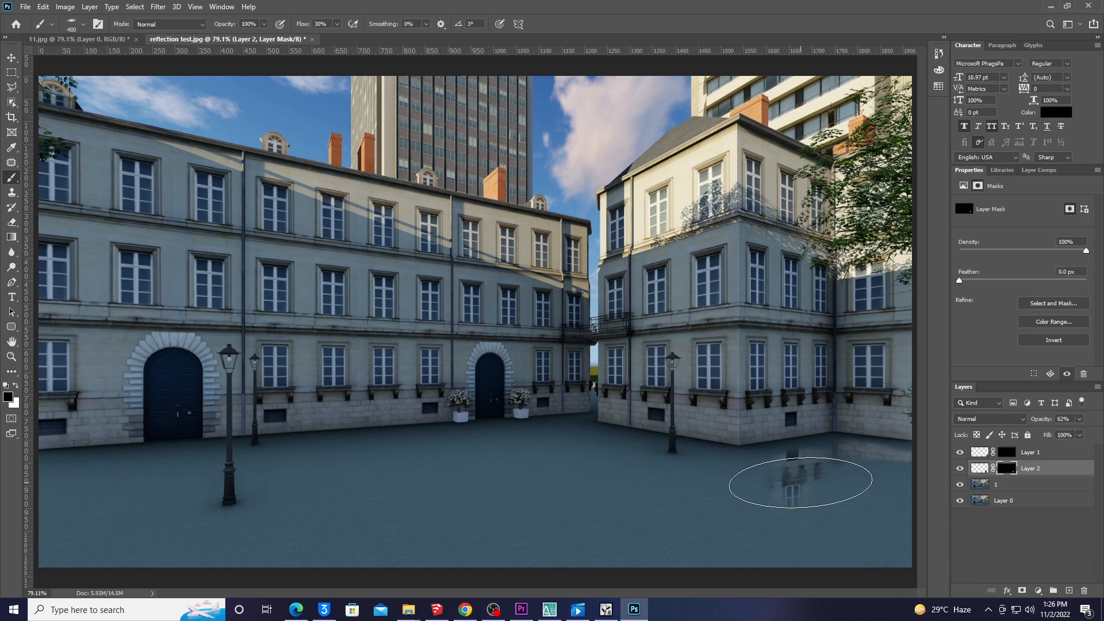
pyautogui.press('[')
pyautogui.press('[')
pyautogui.press('[')
pyautogui.press('[')
pyautogui.press('[')
pyautogui.press('[')
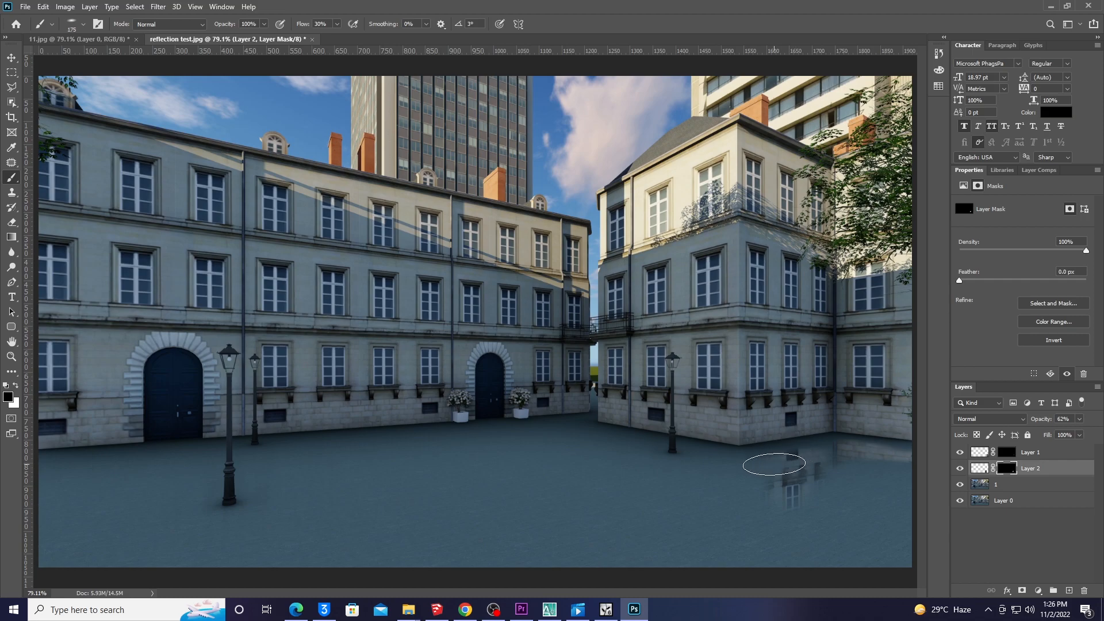
pyautogui.press('x')
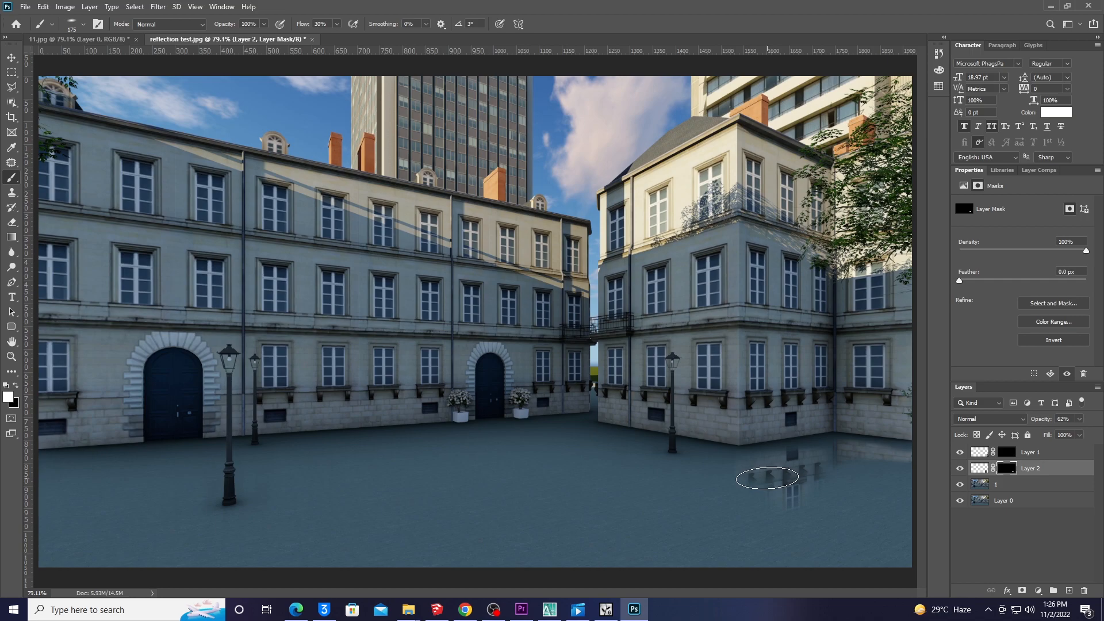
# Apply a Motion Blur with angle 0° and distance 3 pixels to the flipped wall face on Layer 2
pyautogui.click(980, 470)
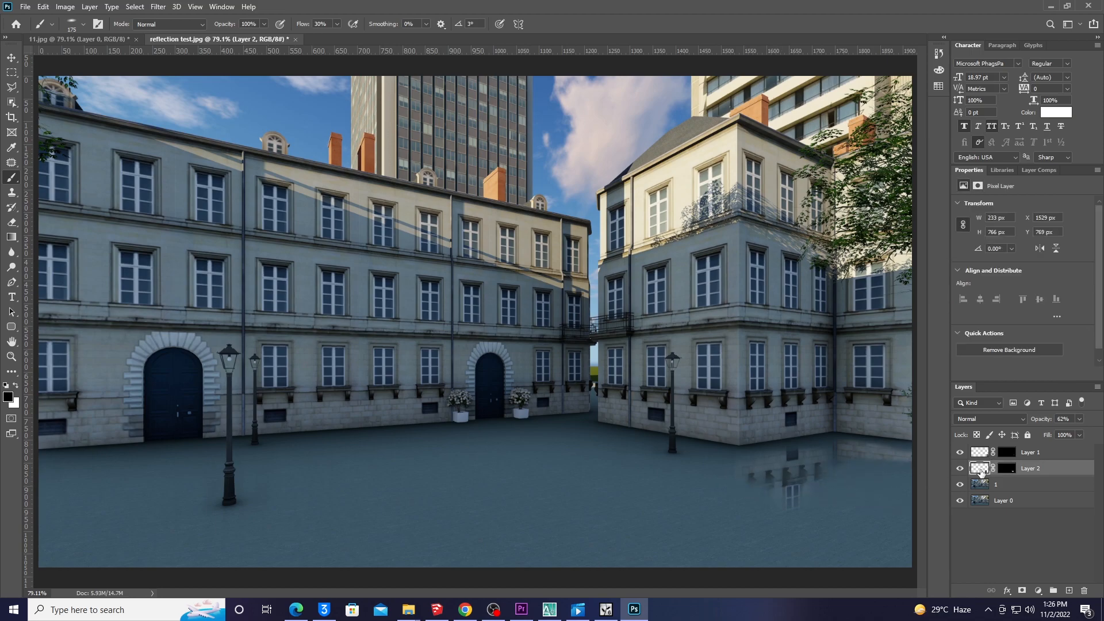
pyautogui.click(159, 7)
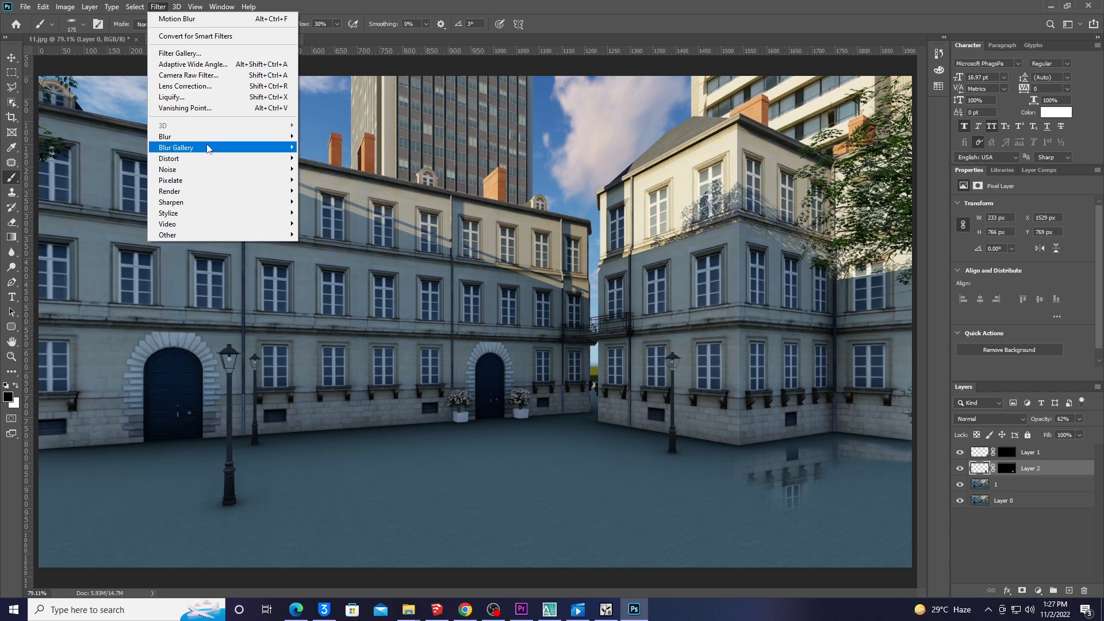
pyautogui.moveTo(210, 136)
pyautogui.click(326, 202)
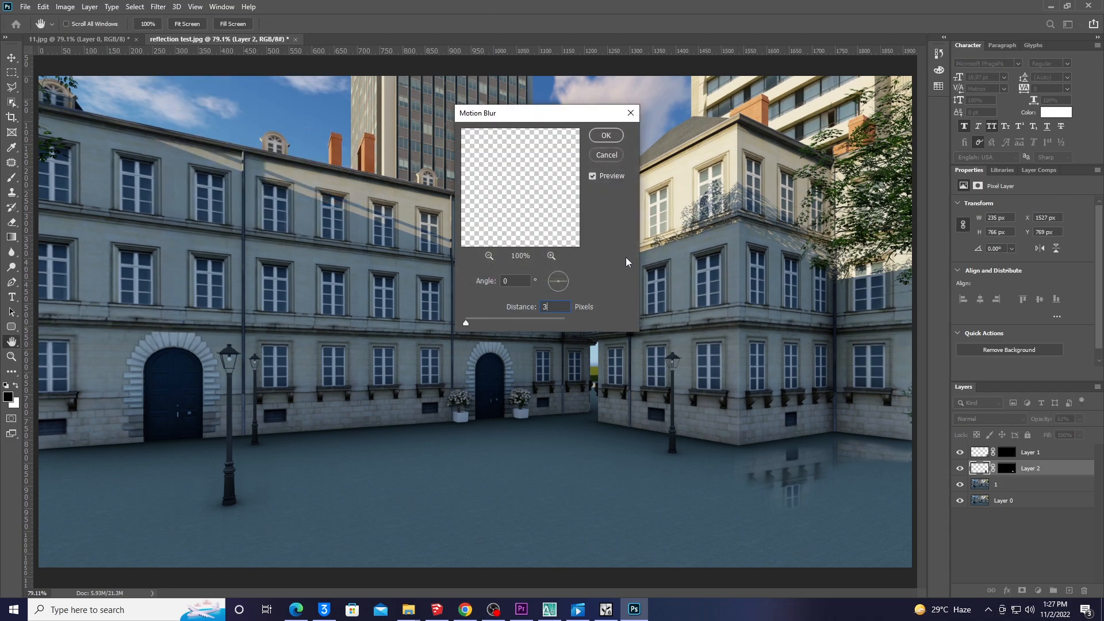
pyautogui.click(607, 135)
pyautogui.press('b')
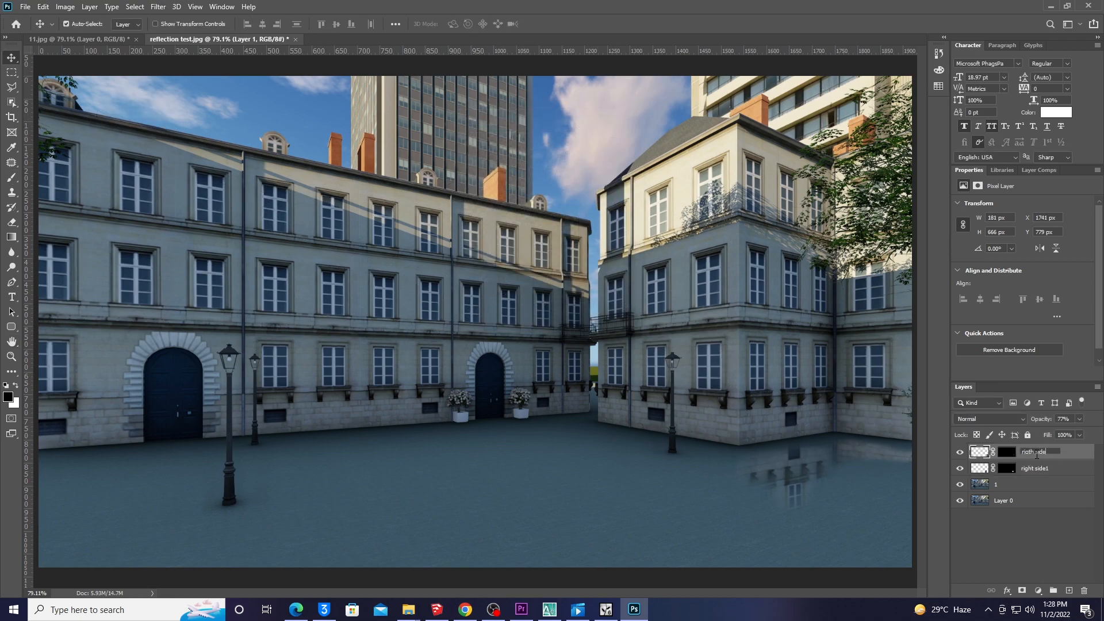
# Outline the left face of the right-hand building on layer 1 and copy it to a new layer
pyautogui.click(996, 484)
pyautogui.click(739, 118)
pyautogui.click(753, 442)
pyautogui.click(598, 425)
pyautogui.click(598, 193)
pyautogui.click(739, 118)
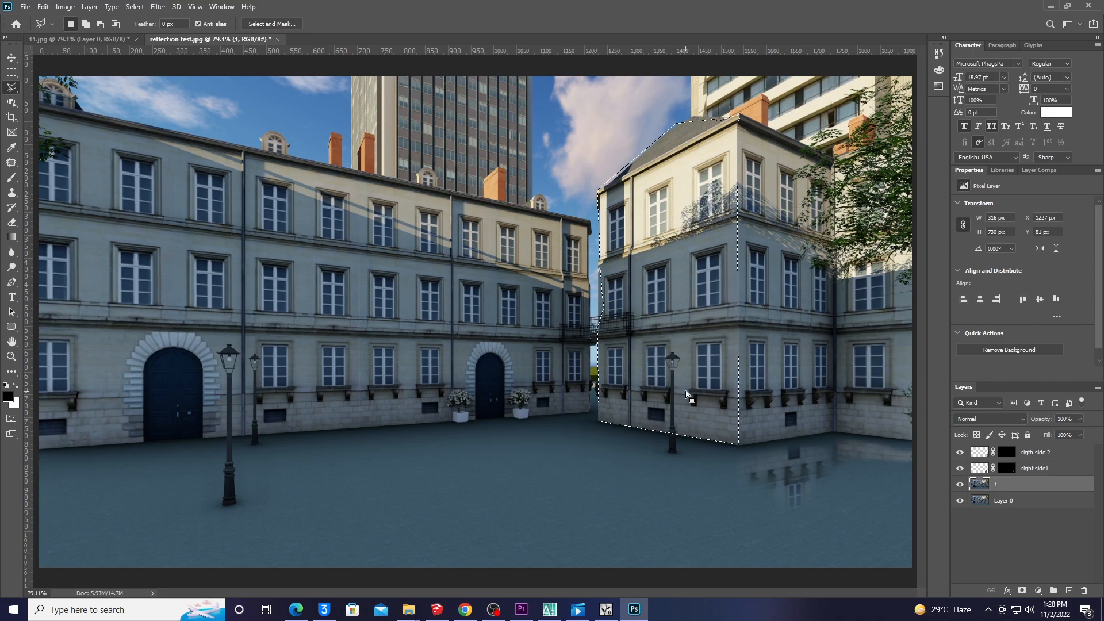
pyautogui.hotkey('ctrl', 'j')
# Flip the copied left face of the right-hand building vertically and move it down below the wall's base
pyautogui.hotkey('ctrl', 't')
pyautogui.rightClick(683, 242)
pyautogui.click(716, 440)
pyautogui.moveTo(633, 478); pyautogui.dragTo(653, 557)
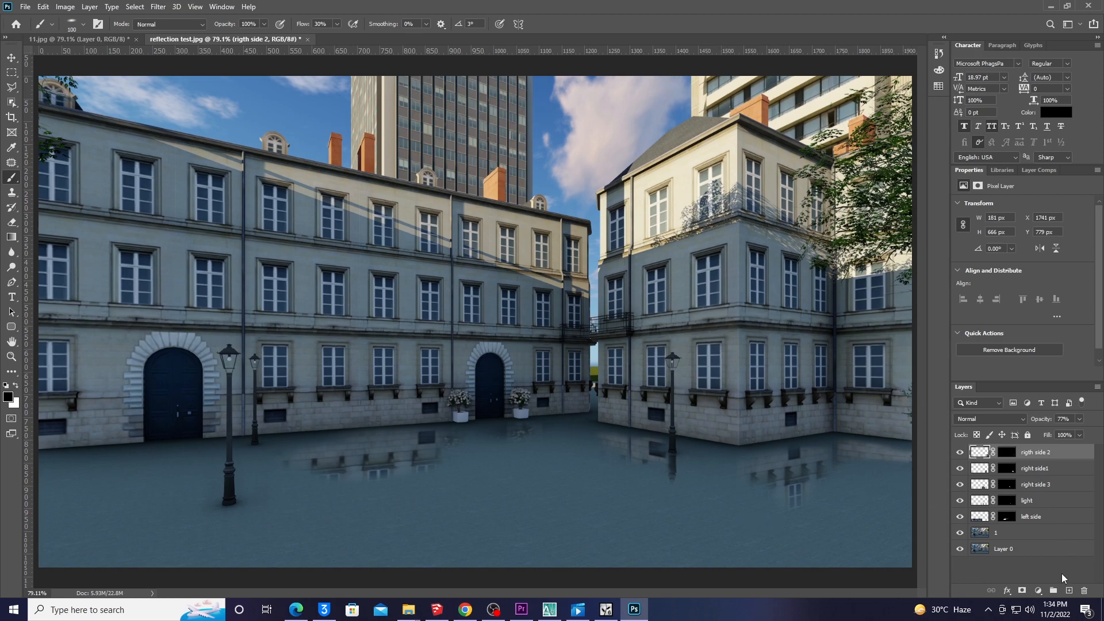
# Add a Curves adjustment above all layers that darkens the image with white output at 232, and hide it with a black mask
pyautogui.click(1041, 591)
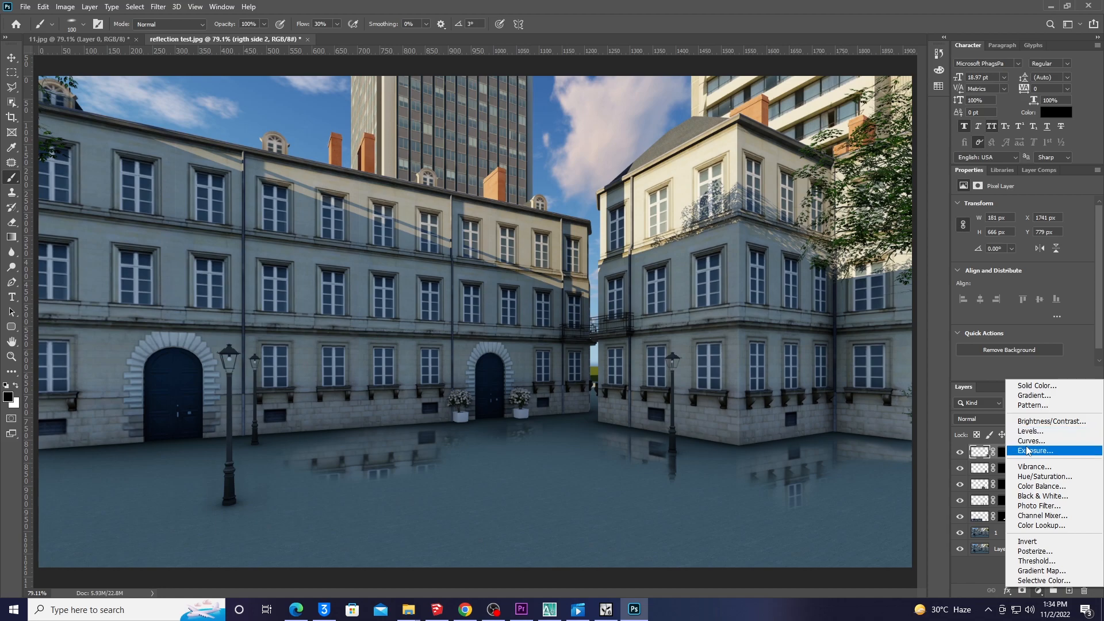
pyautogui.click(1030, 441)
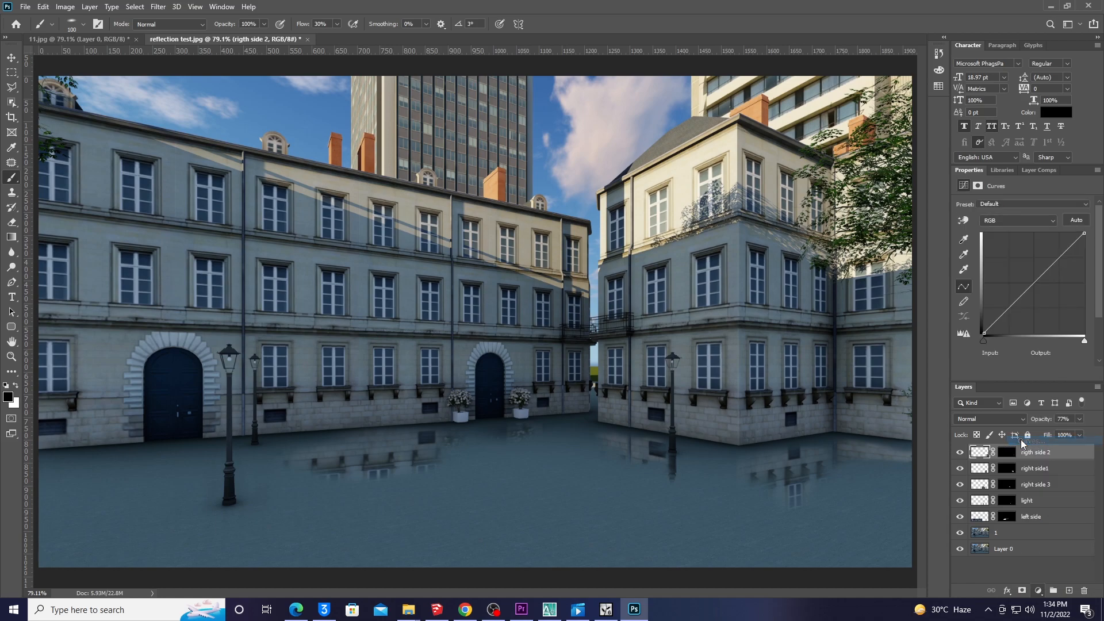
pyautogui.moveTo(986, 330); pyautogui.dragTo(1001, 332)
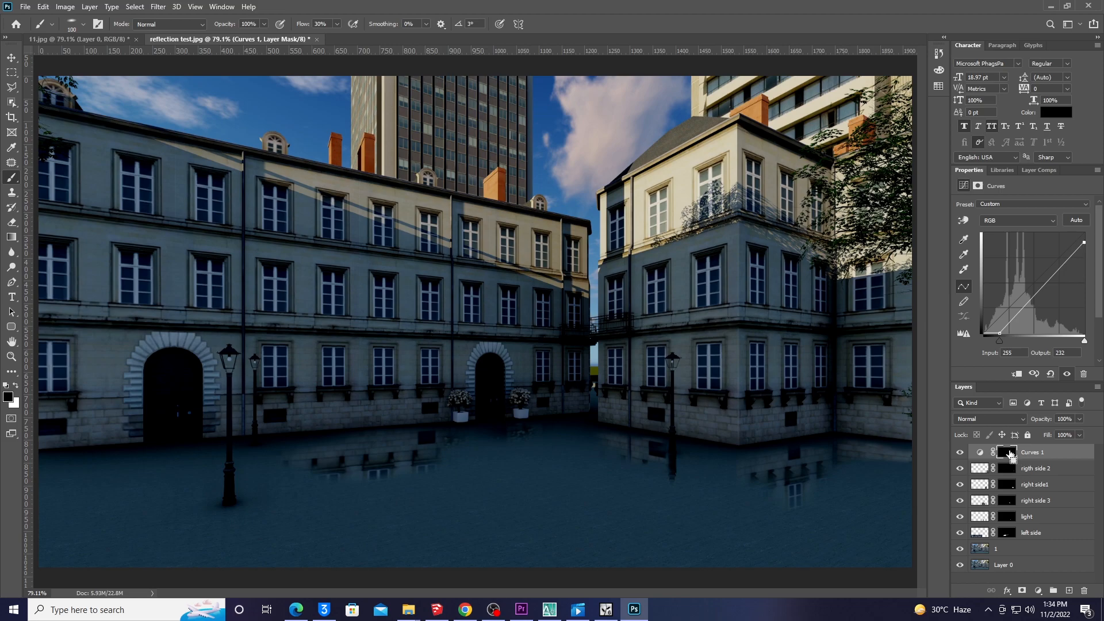
pyautogui.keyDown('shift'); pyautogui.click(1011, 454); pyautogui.keyUp('shift')
# Paint white on the Curves mask to darken the ground around the reflections of the right-hand building
pyautogui.press('z')
pyautogui.click(843, 490)
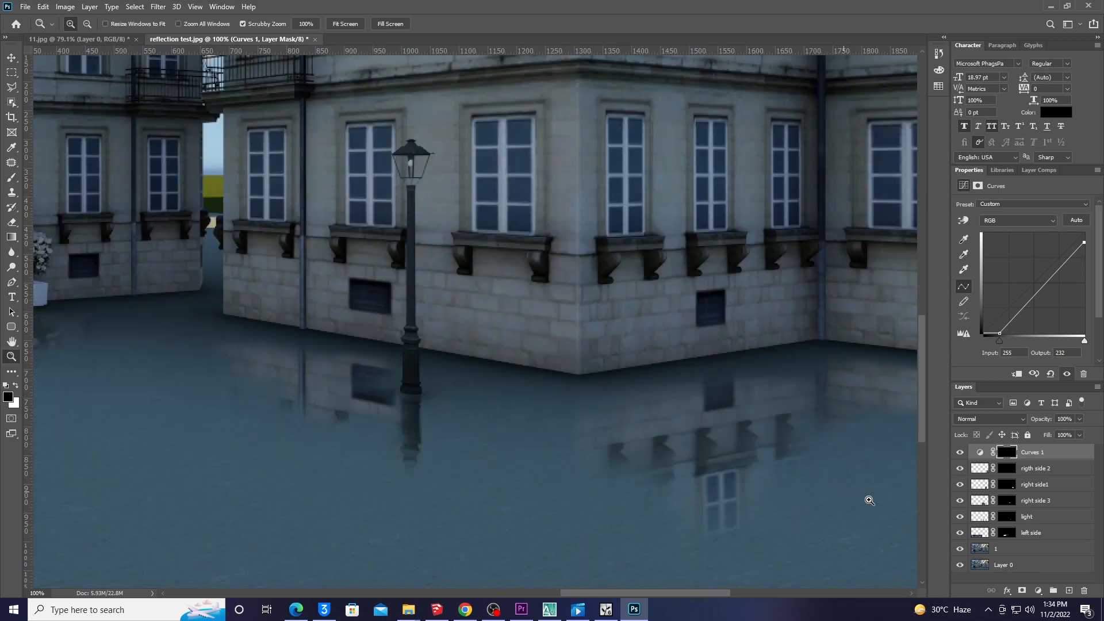
pyautogui.click(868, 500)
pyautogui.click(869, 500)
pyautogui.scroll(-2, 631, 496)
pyautogui.scroll(-1, 609, 503)
pyautogui.press('b')
pyautogui.press('x')
pyautogui.moveTo(633, 376)
pyautogui.mouseDown()
pyautogui.moveTo(732, 375)
pyautogui.moveTo(707, 387)
pyautogui.moveTo(798, 344)
pyautogui.moveTo(653, 399)
pyautogui.moveTo(609, 428)
pyautogui.moveTo(560, 434)
pyautogui.moveTo(562, 488)
pyautogui.moveTo(389, 382)
pyautogui.moveTo(439, 320)
pyautogui.moveTo(313, 251)
pyautogui.mouseUp()
pyautogui.press('[')
pyautogui.moveTo(696, 593); pyautogui.dragTo(757, 595)
pyautogui.moveTo(626, 274)
pyautogui.mouseDown()
pyautogui.moveTo(408, 264)
pyautogui.moveTo(245, 337)
pyautogui.mouseUp()
pyautogui.moveTo(657, 211)
pyautogui.mouseDown()
pyautogui.moveTo(194, 193)
pyautogui.moveTo(118, 201)
pyautogui.mouseUp()
pyautogui.press('z')
pyautogui.hotkey('ctrl', '0')
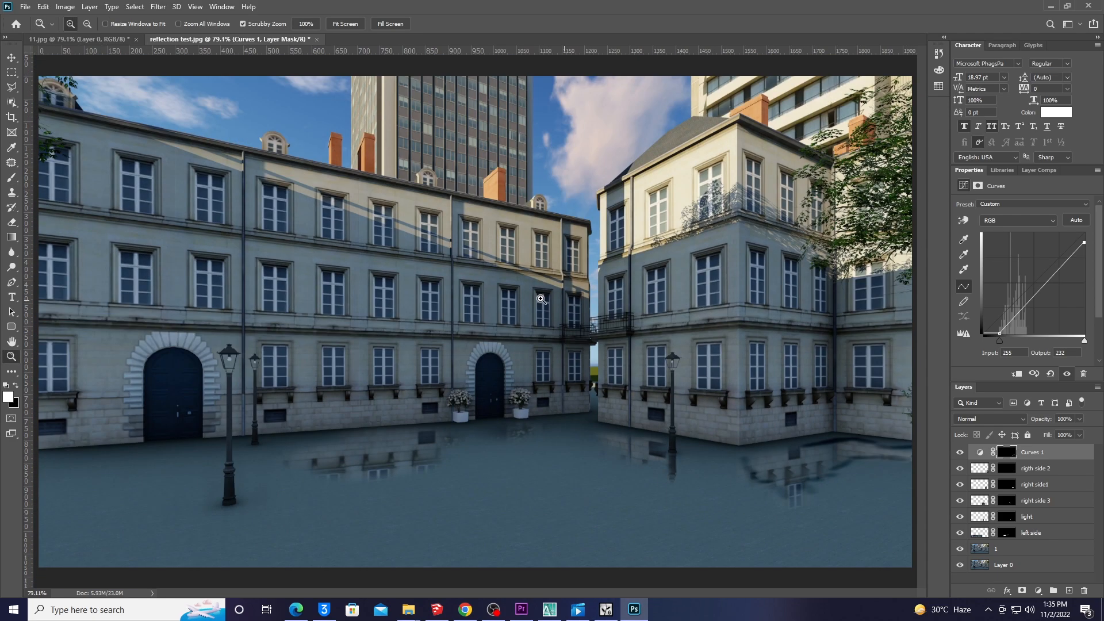
# Set the Curves layer's opacity to 20% and paint darker edges around the reflections near the lamp post and left building
pyautogui.press('2')
pyautogui.click(659, 450)
pyautogui.click(659, 450)
pyautogui.click(658, 450)
pyautogui.click(659, 449)
pyautogui.press('b')
pyautogui.scroll(-4, 603, 437)
pyautogui.scroll(1, 690, 483)
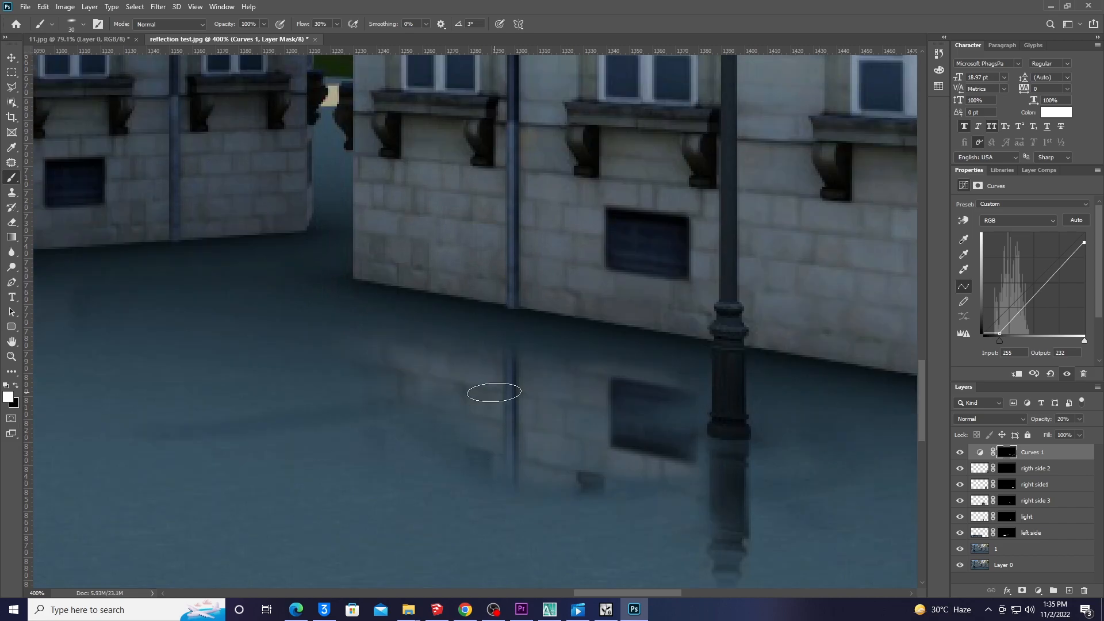
pyautogui.hscroll(-15, 431, 368)
pyautogui.press('z')
pyautogui.hotkey('ctrl', '0')
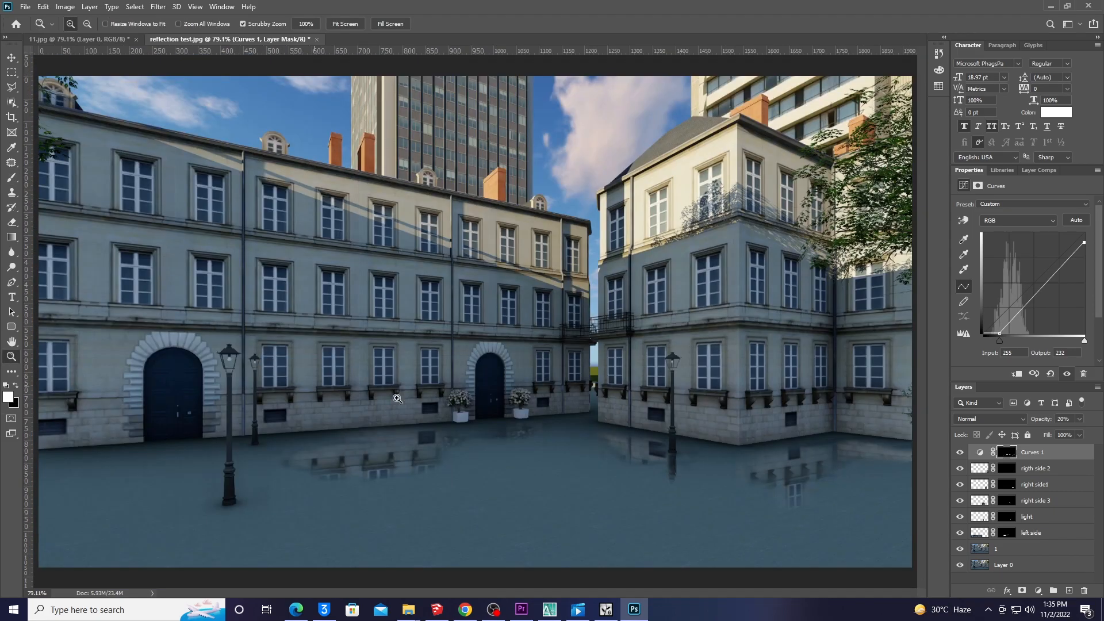
# Merge all layers into one and, in Camera Raw, set Temperature to -7, Exposure to -0.10, Highlights to +8 and Shadows to -100
pyautogui.hotkey('ctrl', 'shift', 'e')
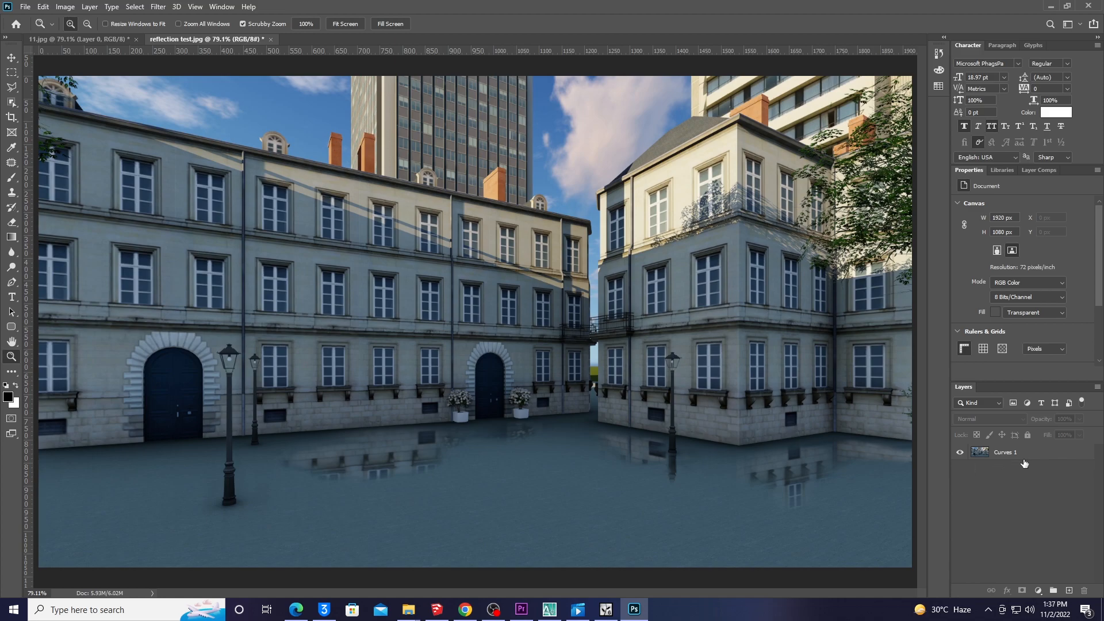
pyautogui.click(158, 7)
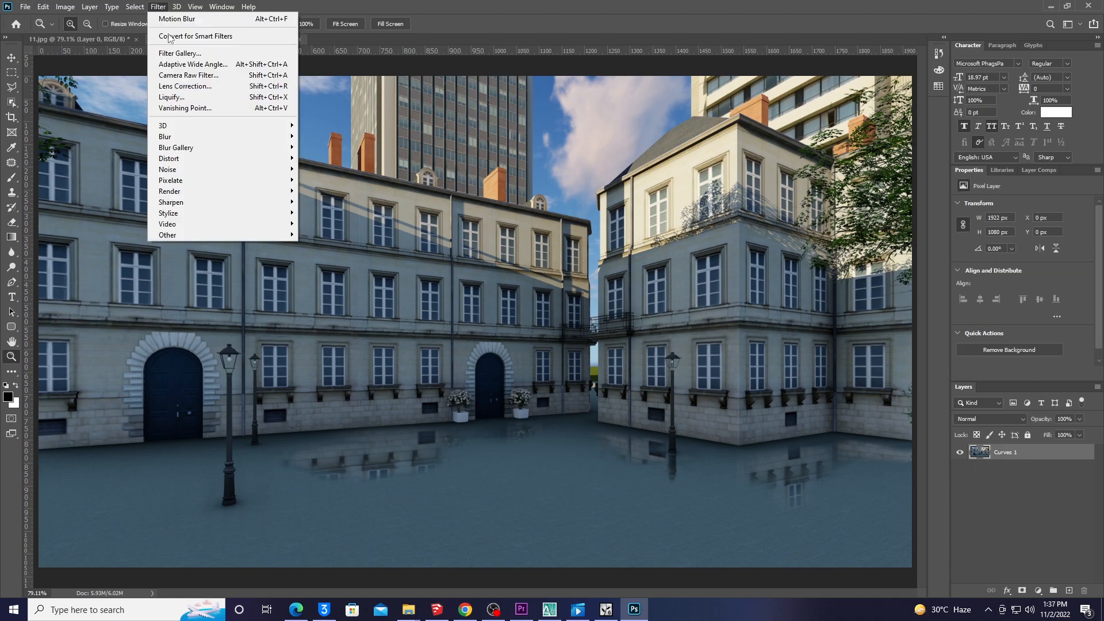
pyautogui.click(178, 71)
pyautogui.moveTo(841, 223); pyautogui.dragTo(835, 221)
pyautogui.moveTo(839, 276); pyautogui.dragTo(771, 330)
# Set Whites +27, Texture +13, Clarity +15, Dehaze -10, Vibrance +9 and Saturation +7, and apply the Camera Raw filter
pyautogui.moveTo(840, 347); pyautogui.dragTo(857, 352)
pyautogui.moveTo(848, 396); pyautogui.dragTo(848, 394)
pyautogui.moveTo(848, 410); pyautogui.dragTo(833, 431)
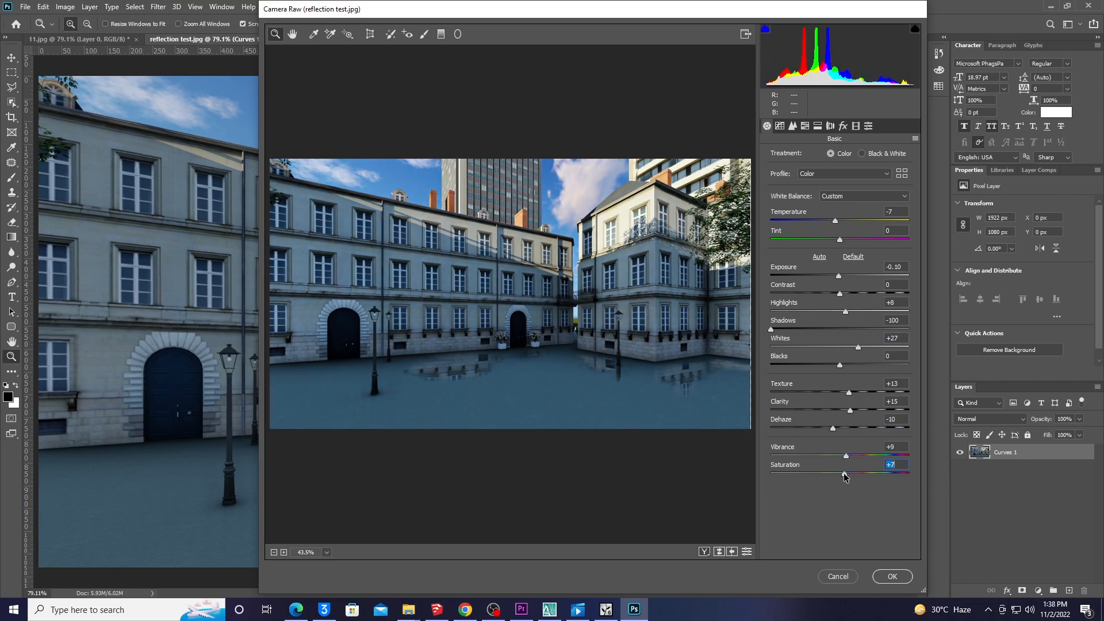
pyautogui.press('Return')
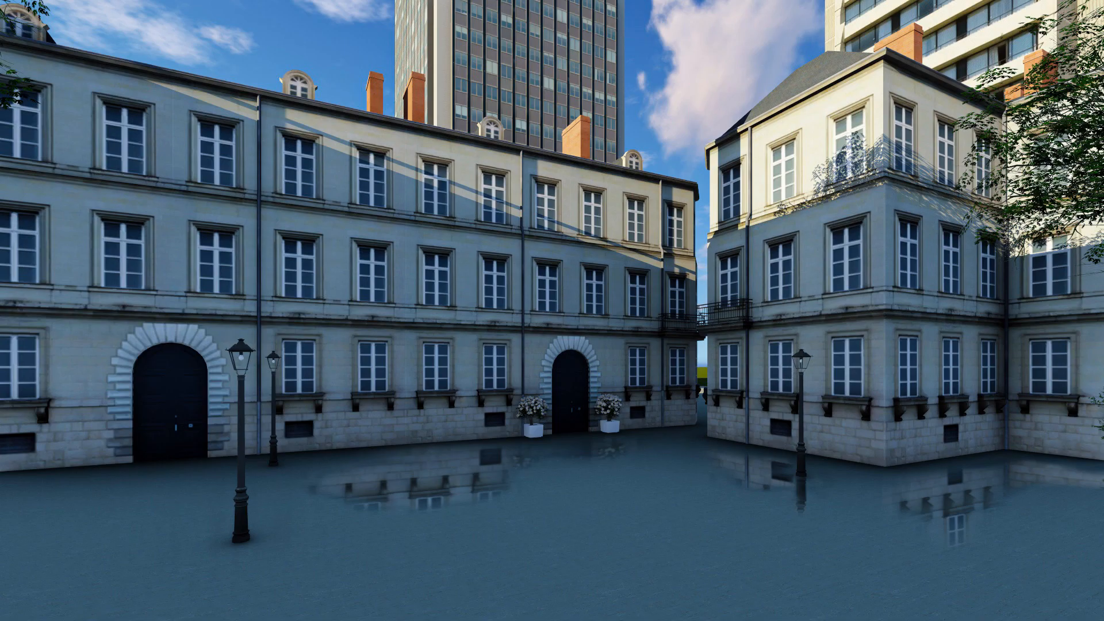